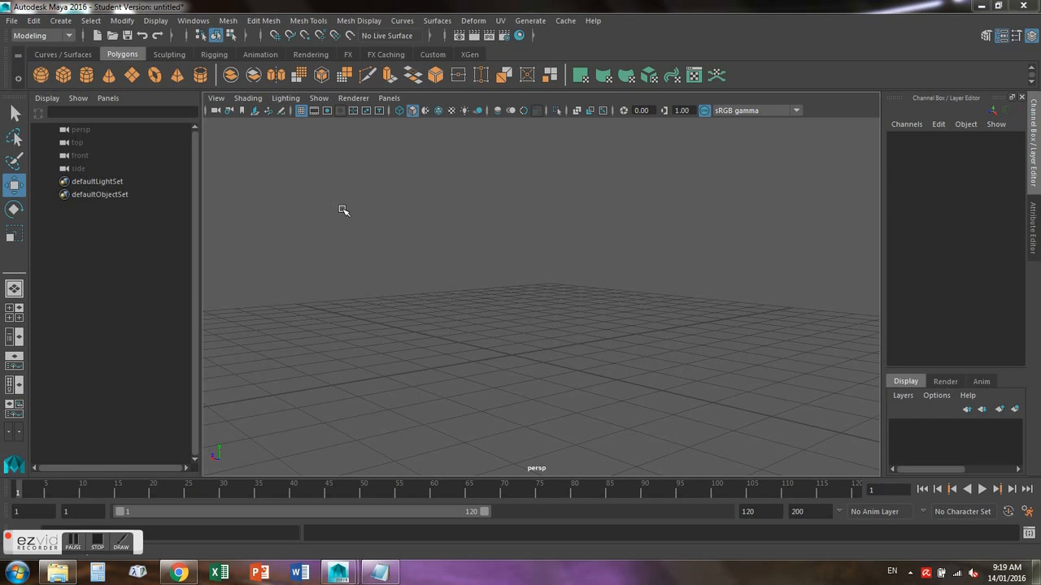
- Import the disk_g OBJ wheel model from the 160108.MAYA.tutorial folder into the scene
left_click(13, 20)
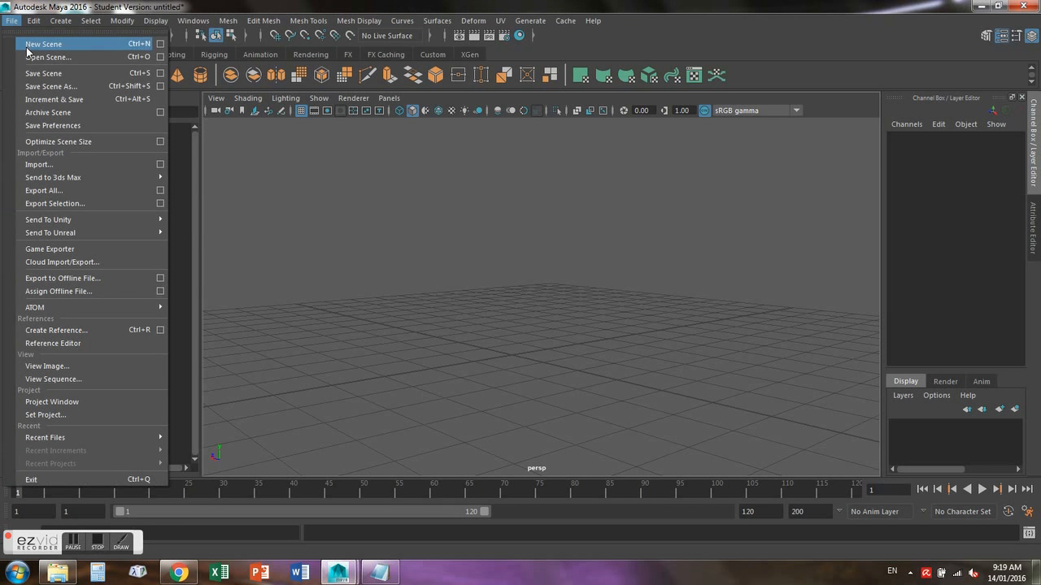
left_click(39, 165)
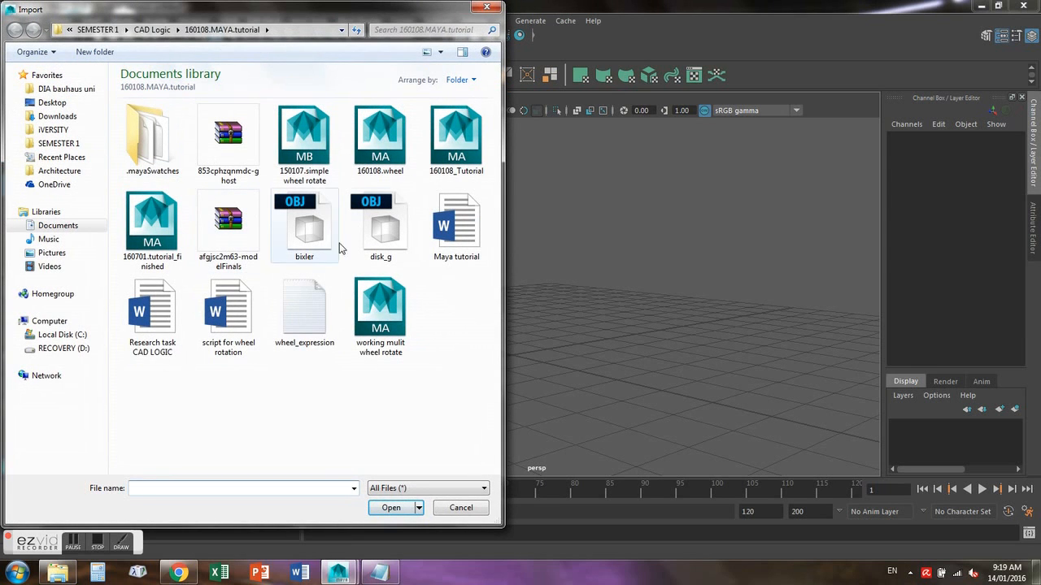
double_click(381, 232)
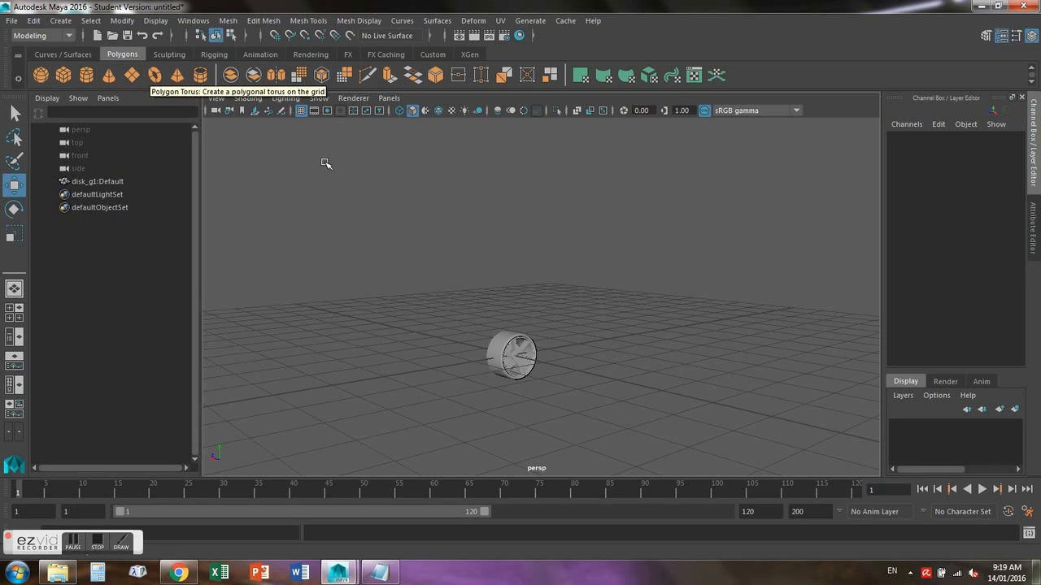
- Raise the imported wheel above the grid to a Translate Y of about 0.468
left_click_drag(466, 304, 561, 397)
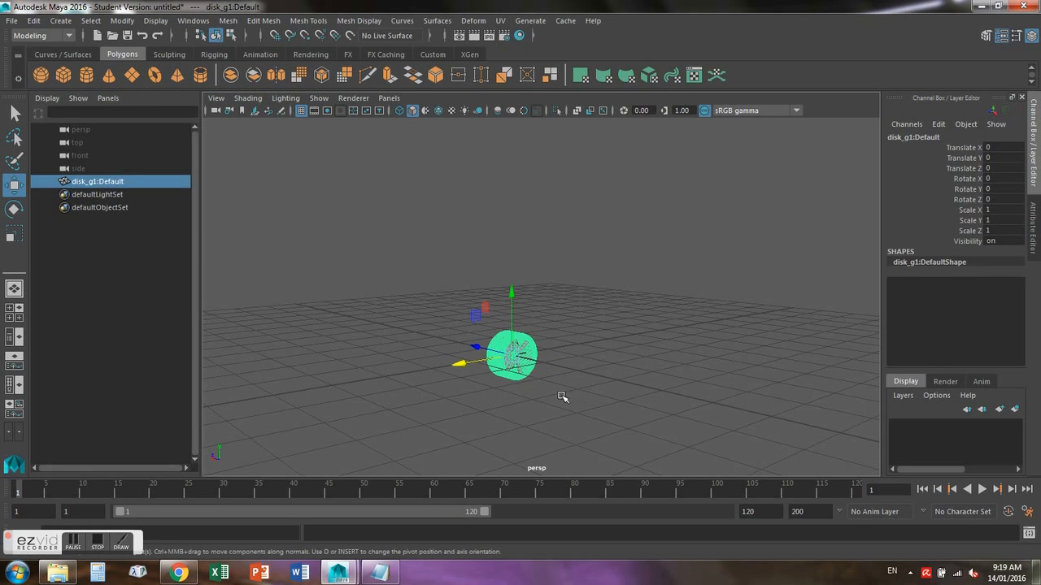
left_click_drag(512, 294, 514, 273)
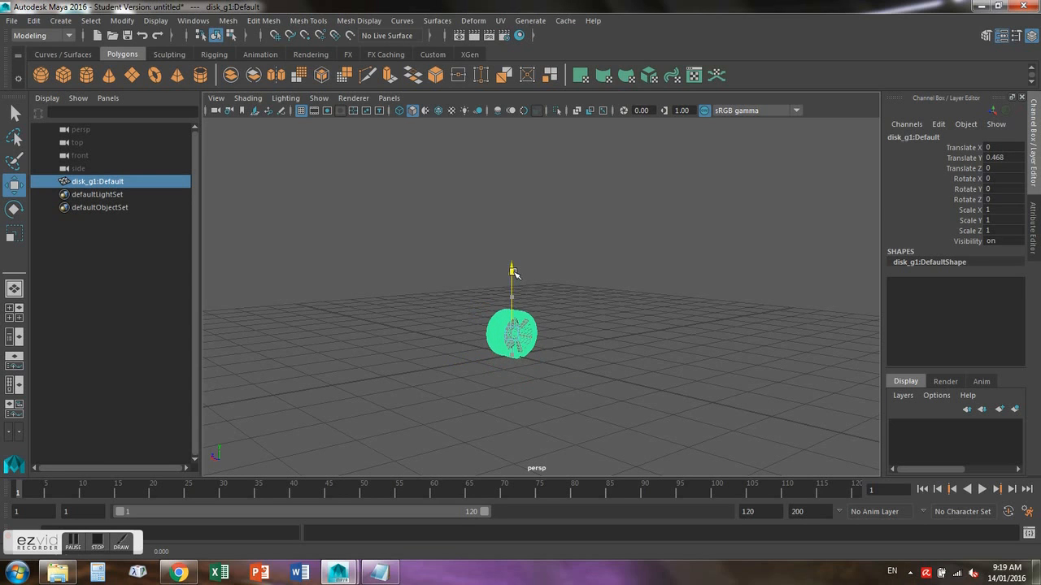
left_click(573, 283)
scroll(559, 376, "up", 3)
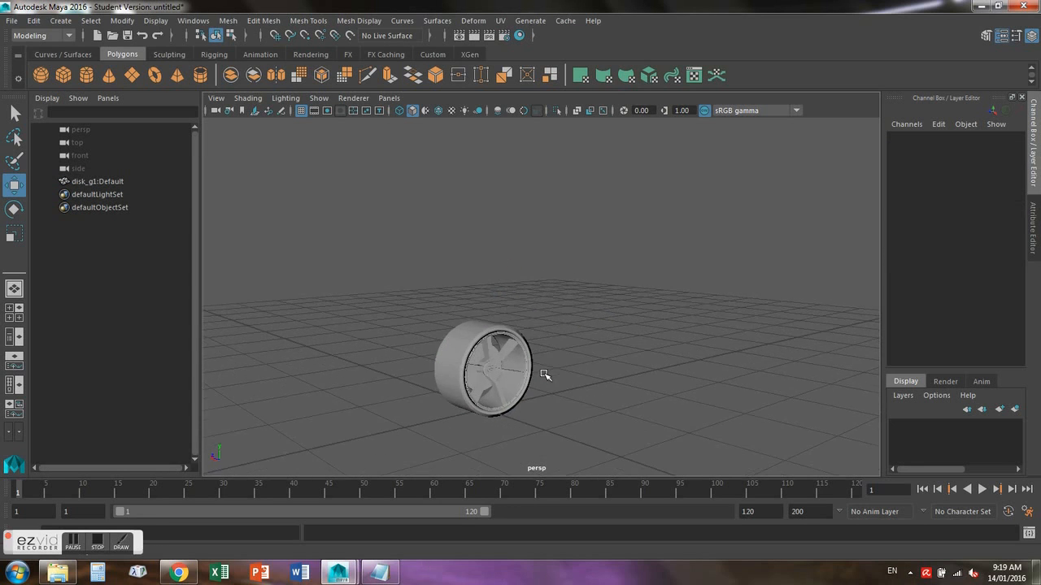
scroll(546, 375, "down", 2)
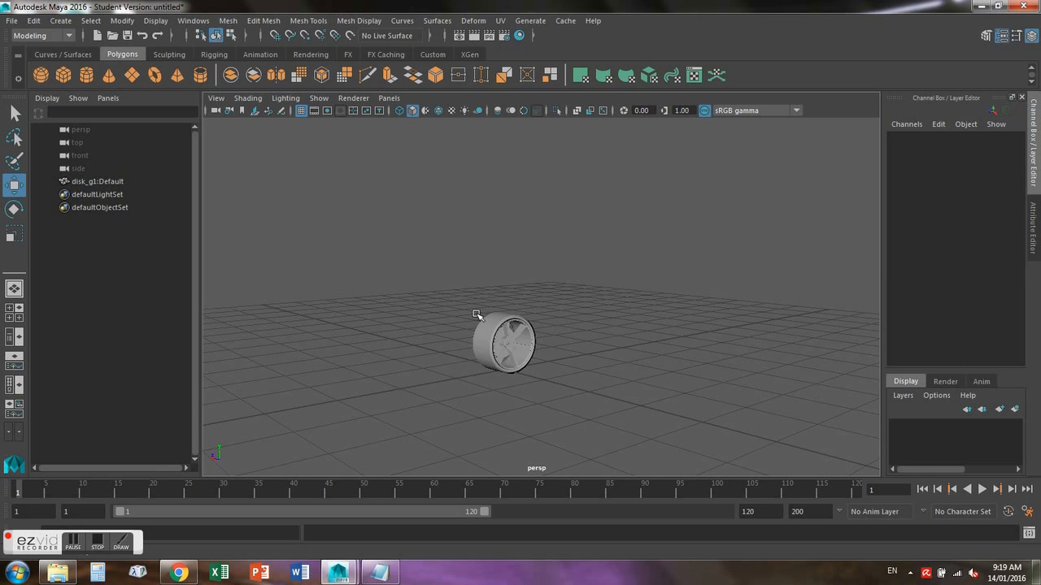
- Rename the imported disk_g1:Default object as wheel01
left_click(515, 336)
double_click(98, 182)
type("Wh")
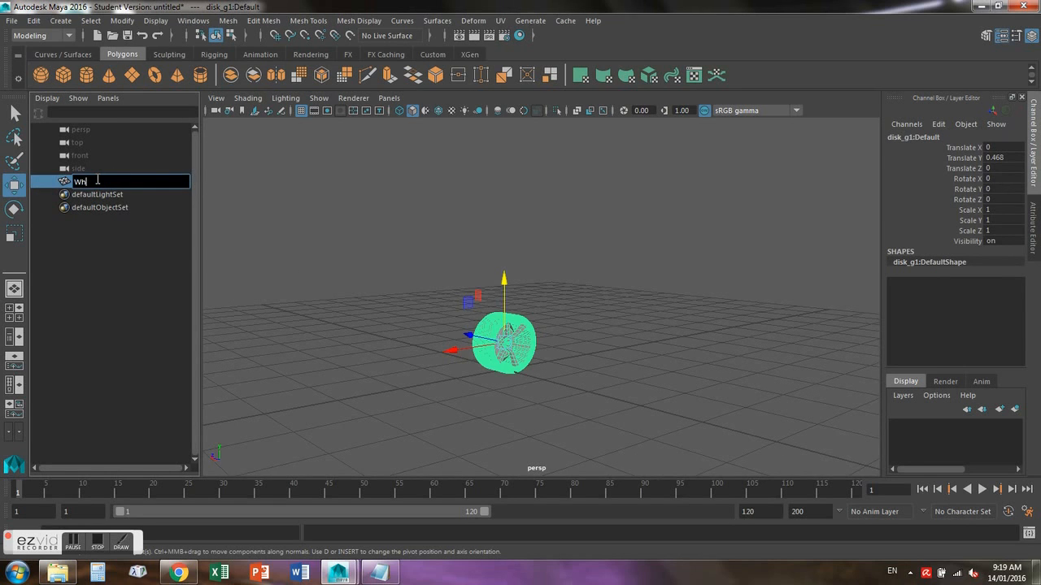
type("eel01")
key("Return")
left_click_drag(479, 366, 461, 351, "alt")
- Copy wheel01, accepting the student version notice, and move the original along Z to about -1.615
key("ctrl+s")
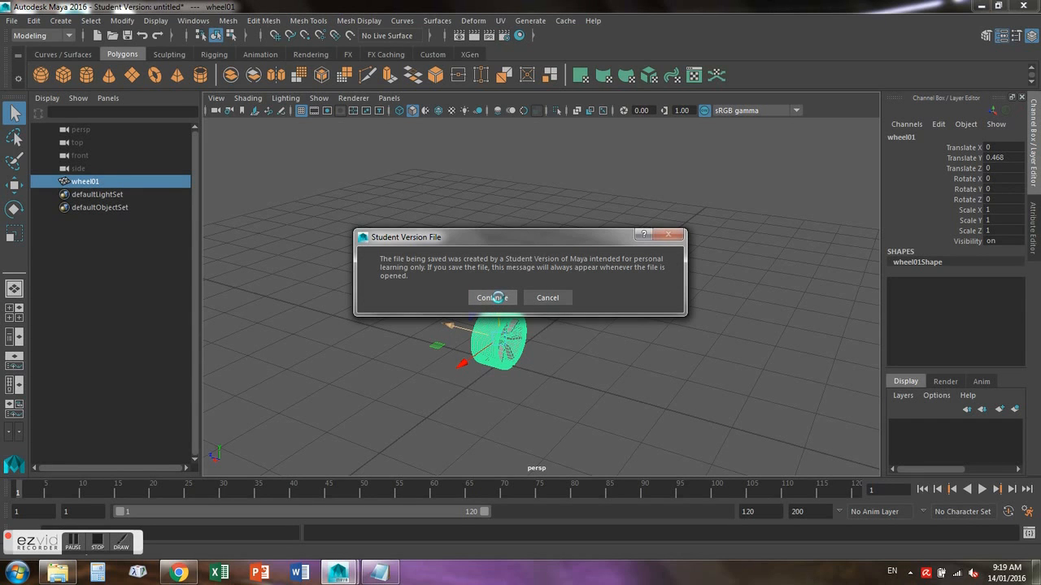
left_click(492, 297)
key("w")
left_click_drag(453, 326, 530, 379)
left_click(650, 389)
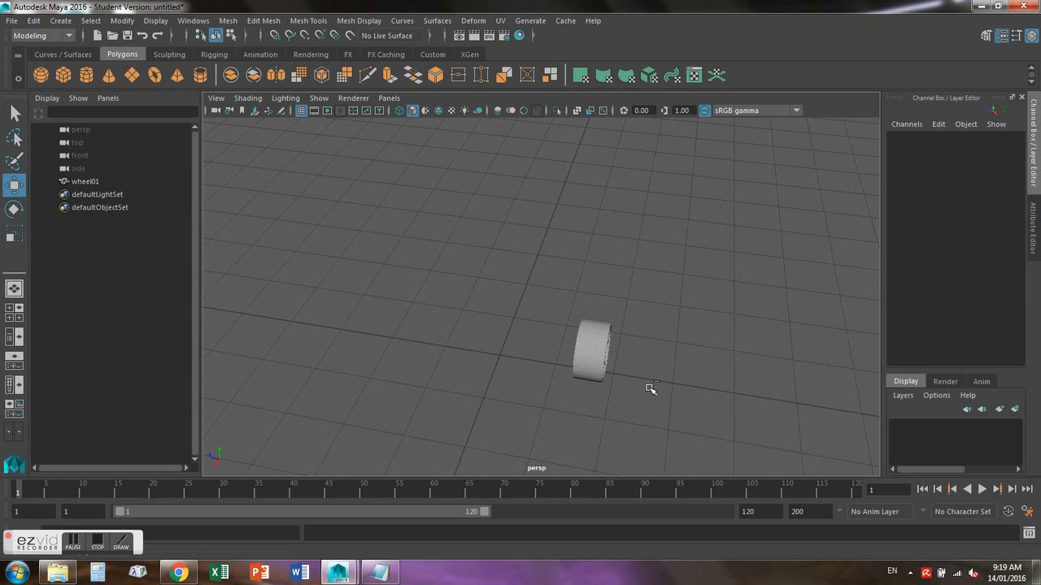
- Paste the copied wheel and move its group along Z to about 1.517, opposite wheel01
key("ctrl+v")
left_click_drag(442, 328, 362, 306)
mouse_move(470, 361)
left_mouse_down("alt")
mouse_move(493, 374)
mouse_move(475, 363)
left_mouse_up("alt")
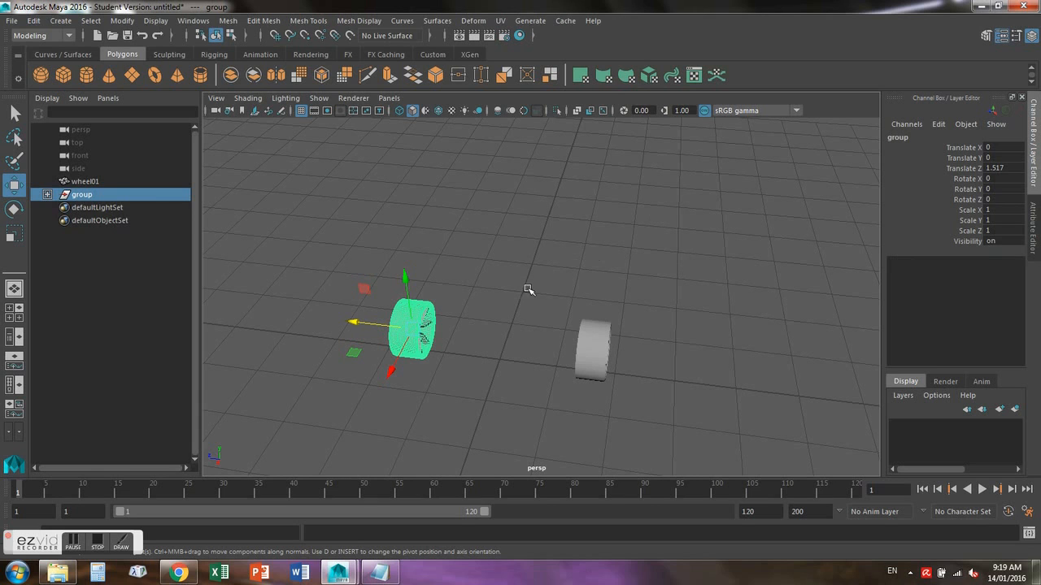
- Rotate the pasted wheel's group about the Y axis, setting Rotate Y to 180
left_click(14, 209)
left_click_drag(416, 365, 488, 358)
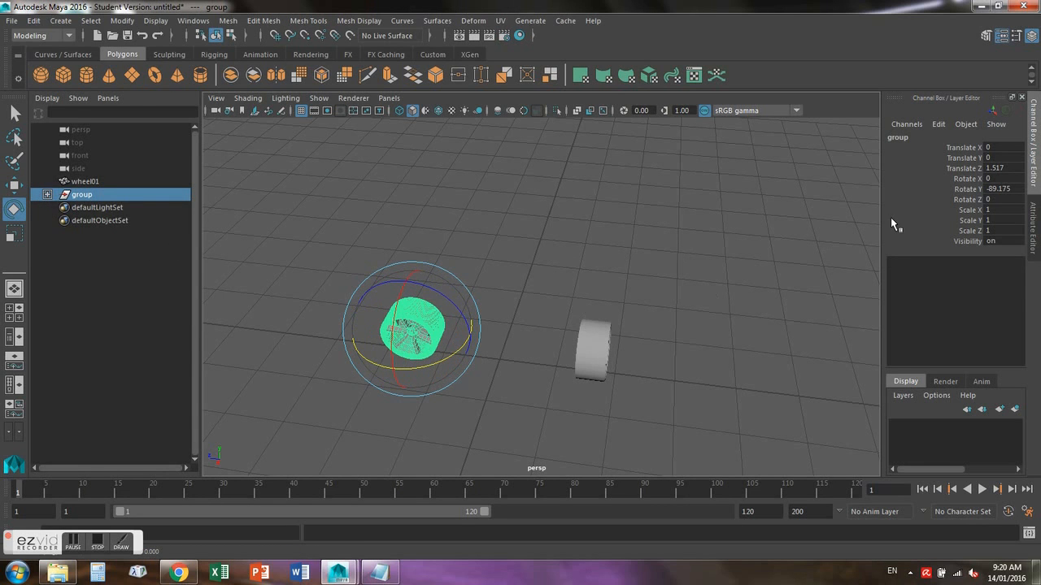
double_click(1017, 188)
type("180")
key("Return")
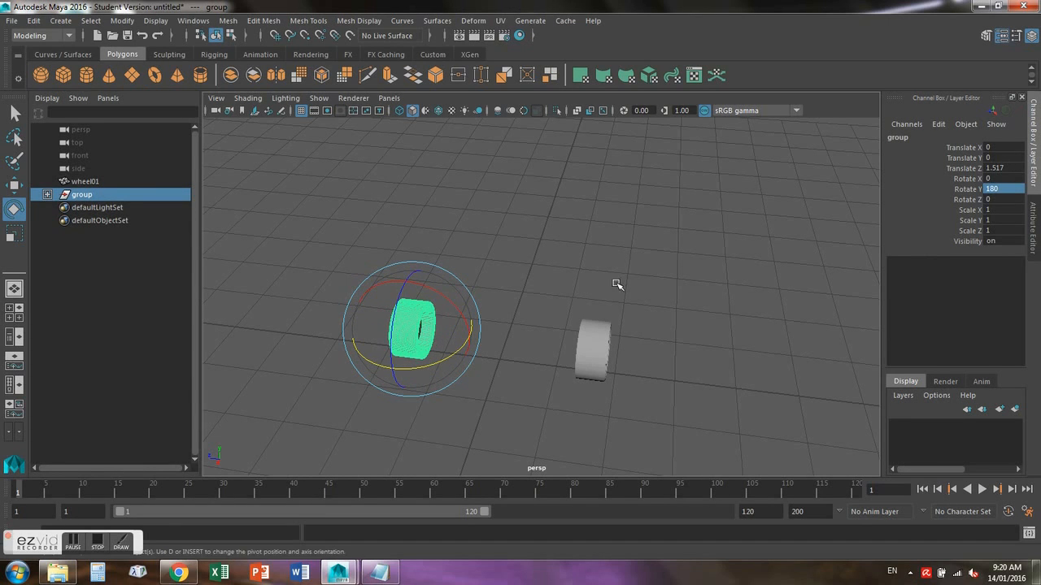
left_click(325, 248)
- Move pasted__wheel01 out of its group to the top level of the scene and delete the empty group
left_click(47, 195)
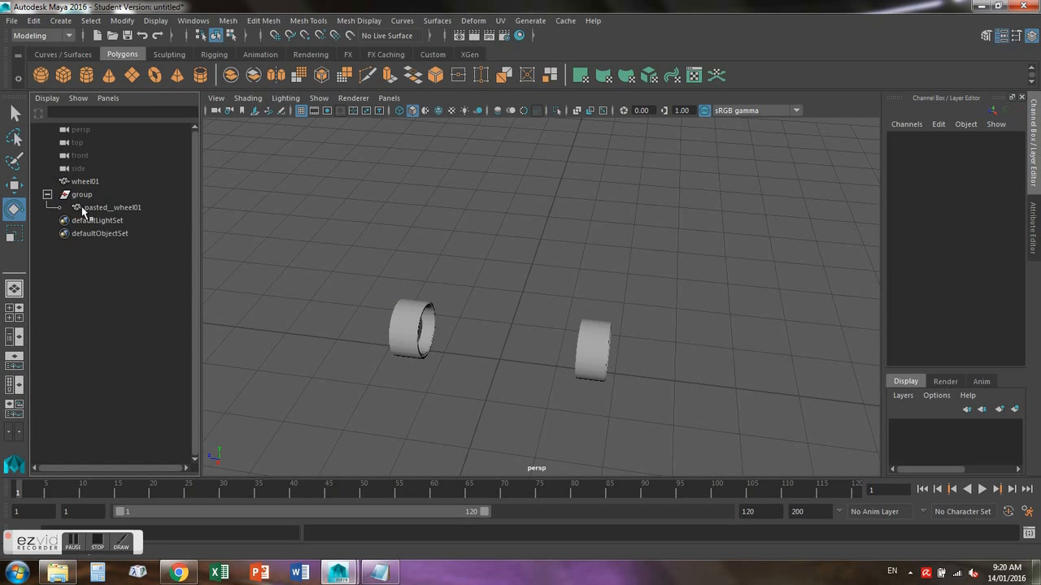
left_click(89, 208)
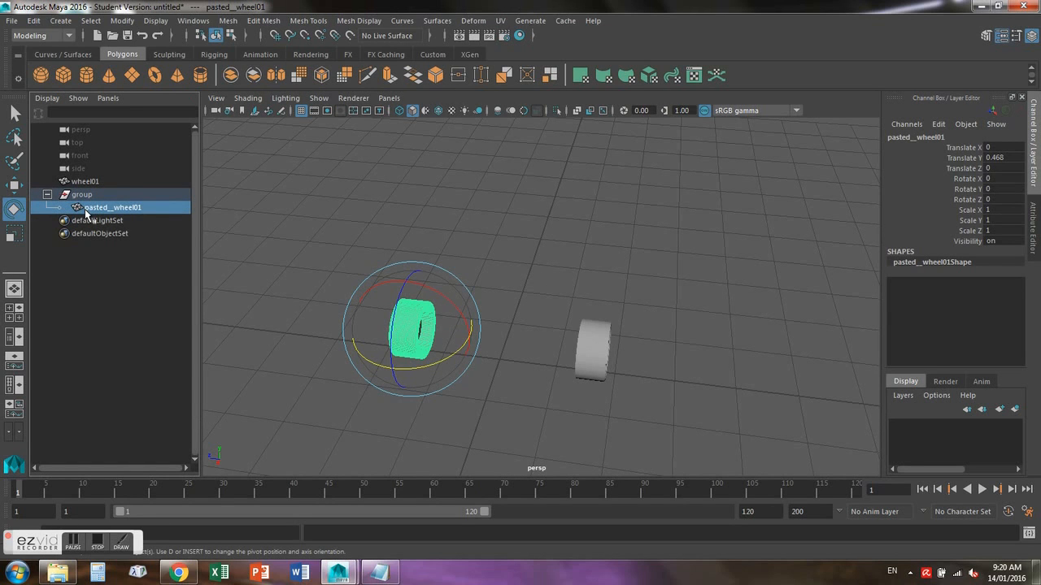
left_click_drag(97, 209, 95, 182)
left_click(47, 182)
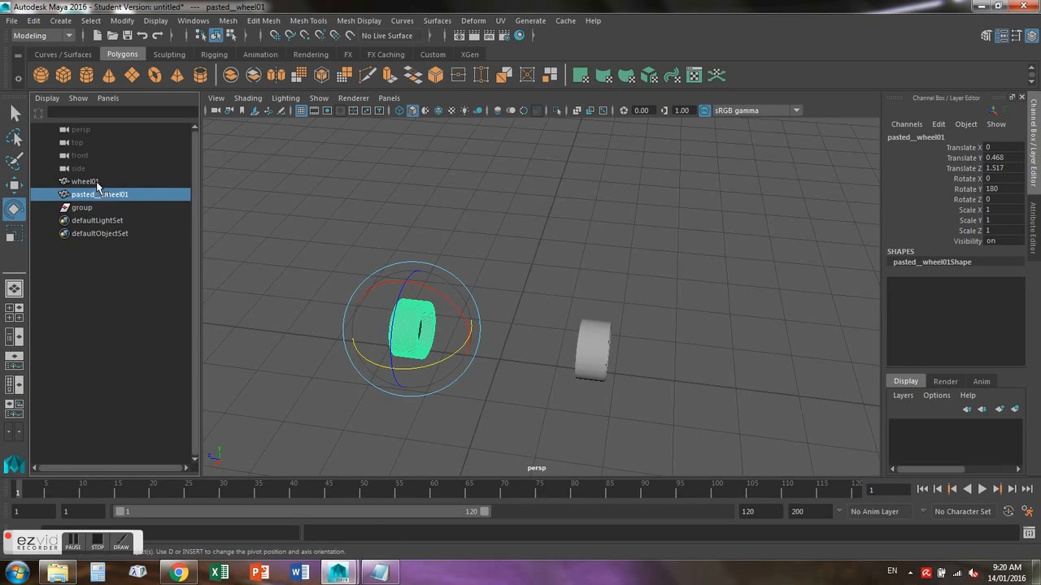
left_click(77, 209)
key("Delete")
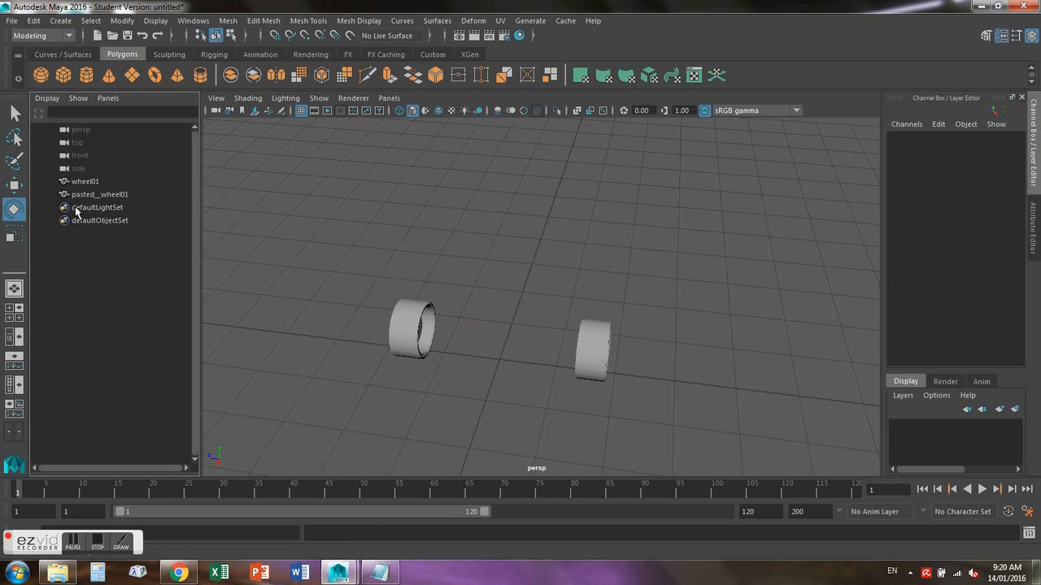
- Rename pasted__wheel01 as wheel02
left_click(89, 197)
double_click(89, 198)
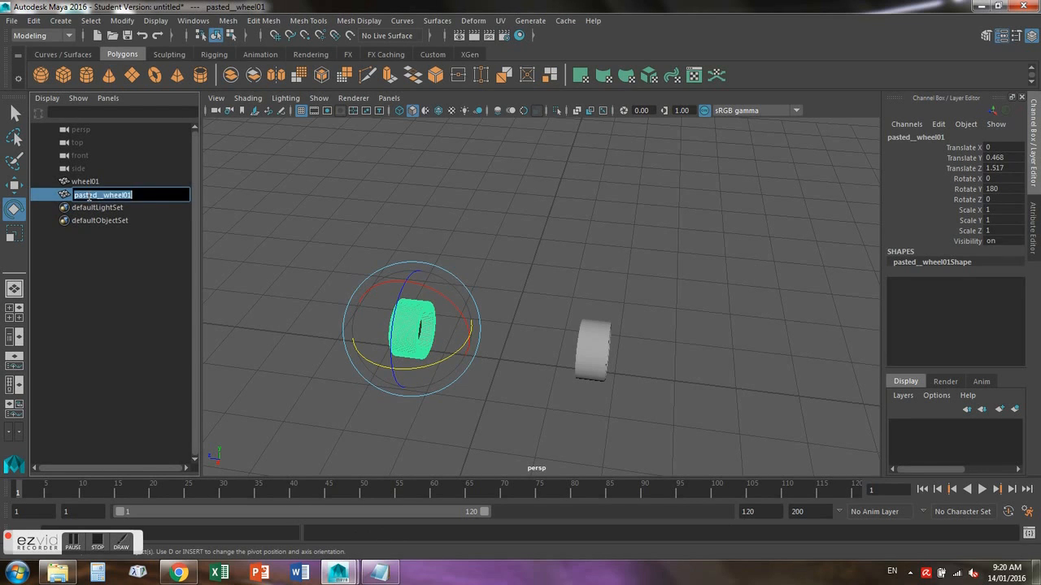
type("wheel0")
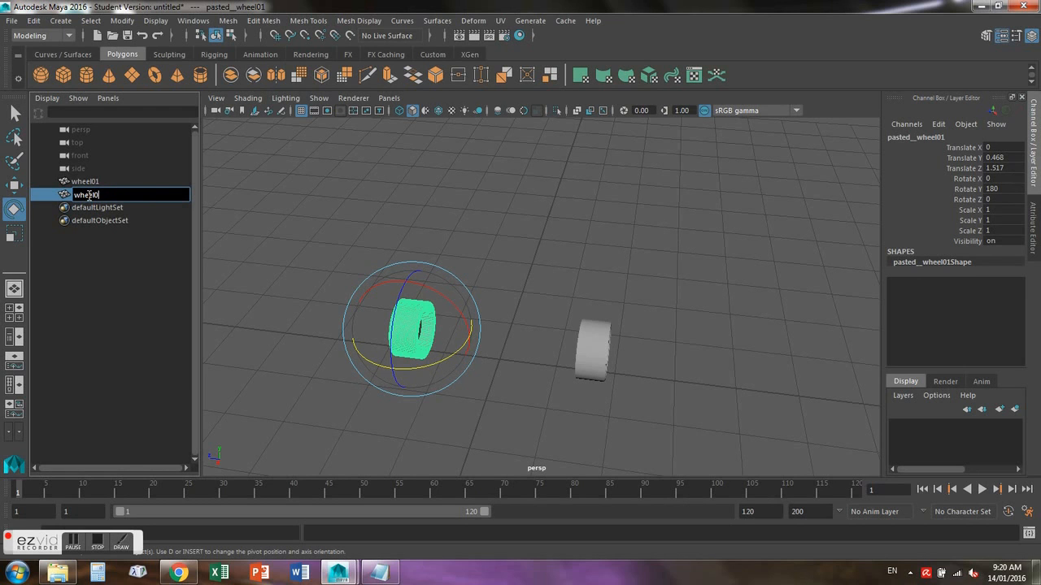
type("2")
key("Return")
left_click(350, 265)
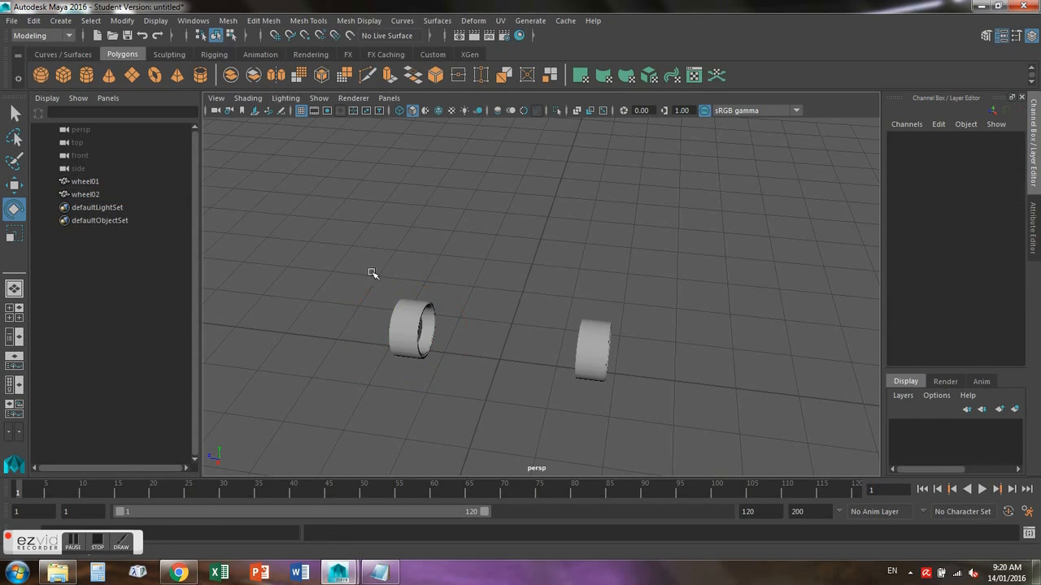
- Copy wheel01 and wheel02 together and move the originals back along X to about -4.598
left_click_drag(349, 265, 724, 392)
key("ctrl+s")
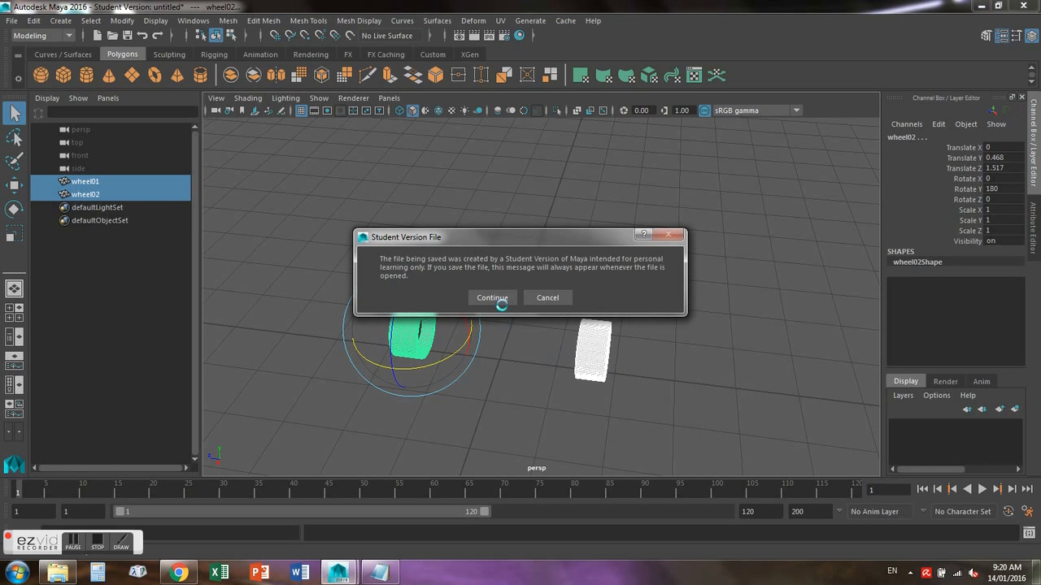
key("Escape")
key("w")
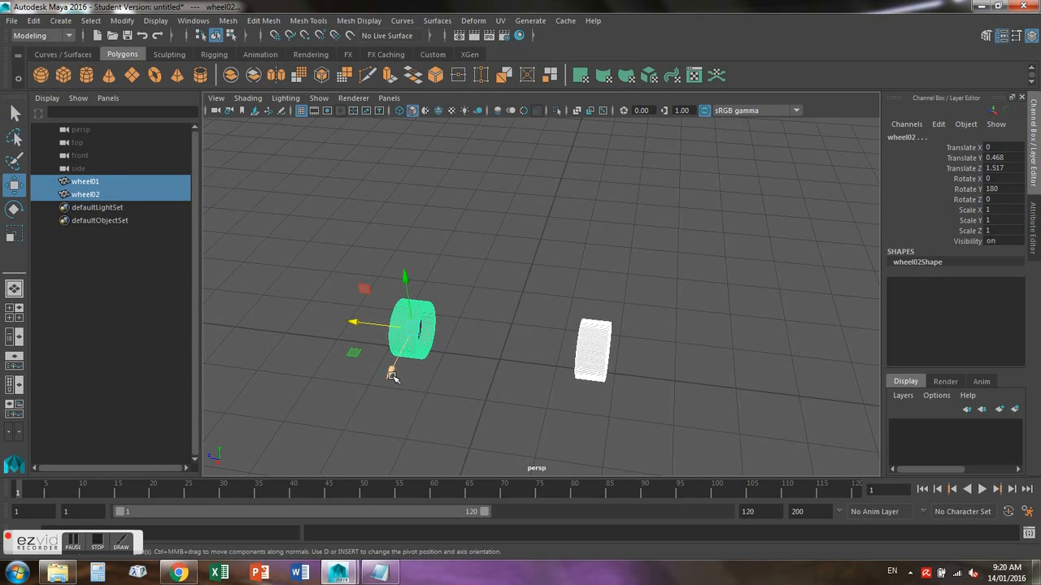
left_click_drag(396, 372, 668, 298)
left_click(675, 299)
- Paste the copied wheel pair and move both pasted wheels out of their group to the top level
key("ctrl+v")
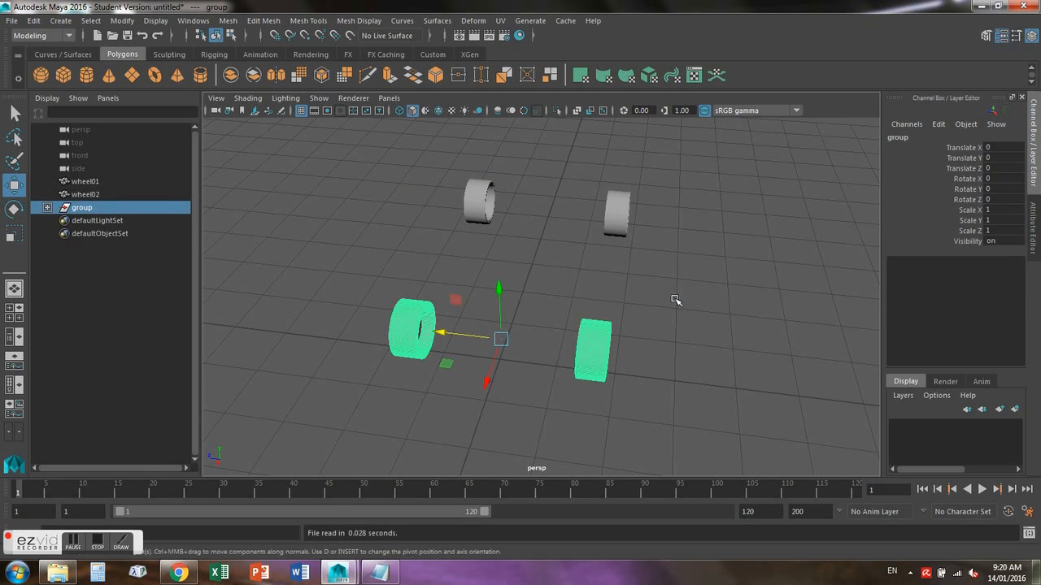
left_click(658, 300)
left_click(410, 321)
left_click(47, 208)
left_click(97, 233)
left_click(106, 222, "ctrl")
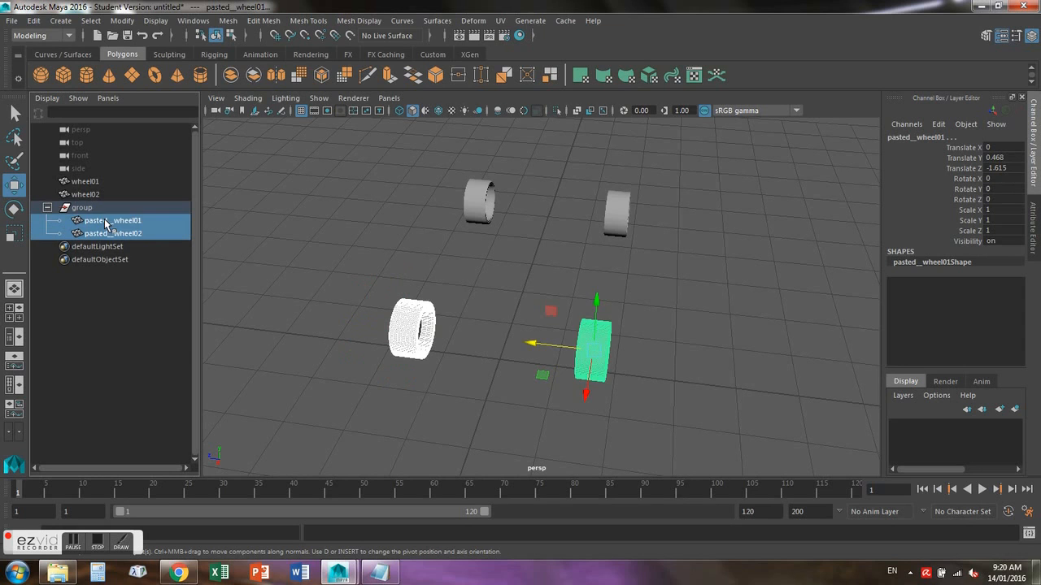
left_click(106, 233)
left_click(104, 221, "ctrl")
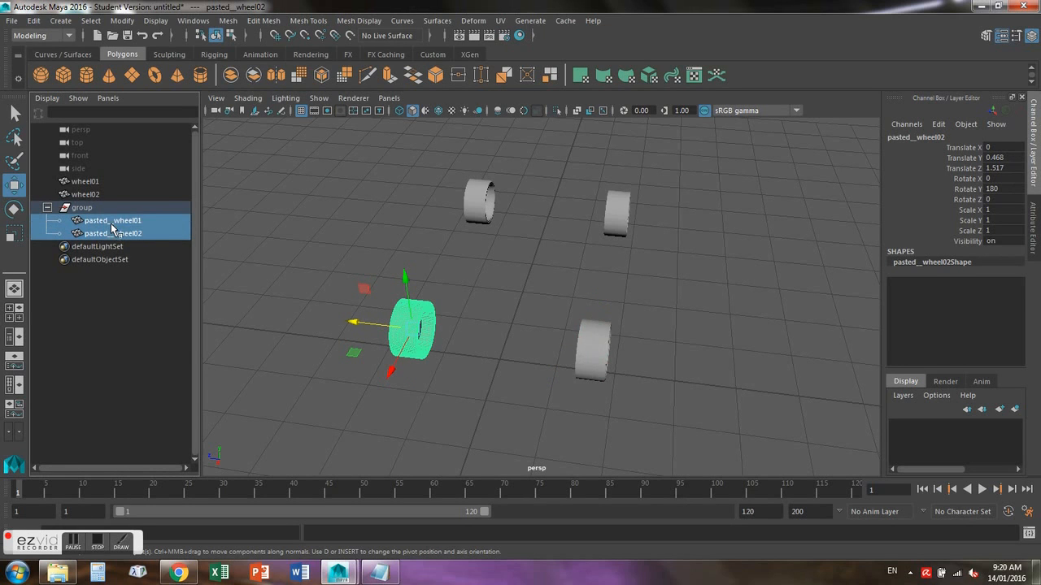
mouse_move(100, 233)
middle_mouse_down()
mouse_move(112, 180)
mouse_move(111, 201)
middle_mouse_up()
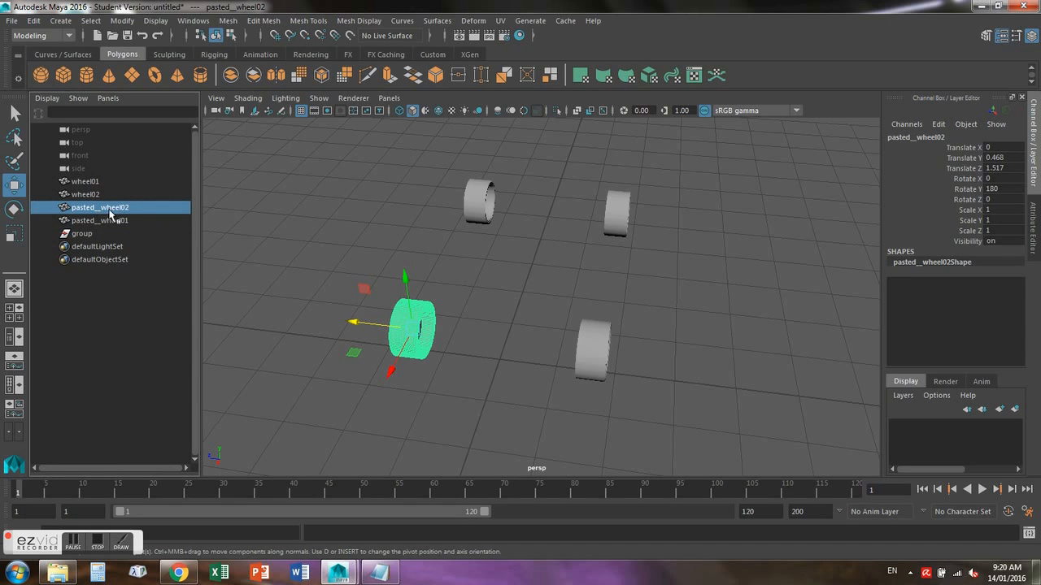
- Identify the pasted copy of wheel02 in the scene and rename pasted__wheel02 as wheel03
left_click(475, 199)
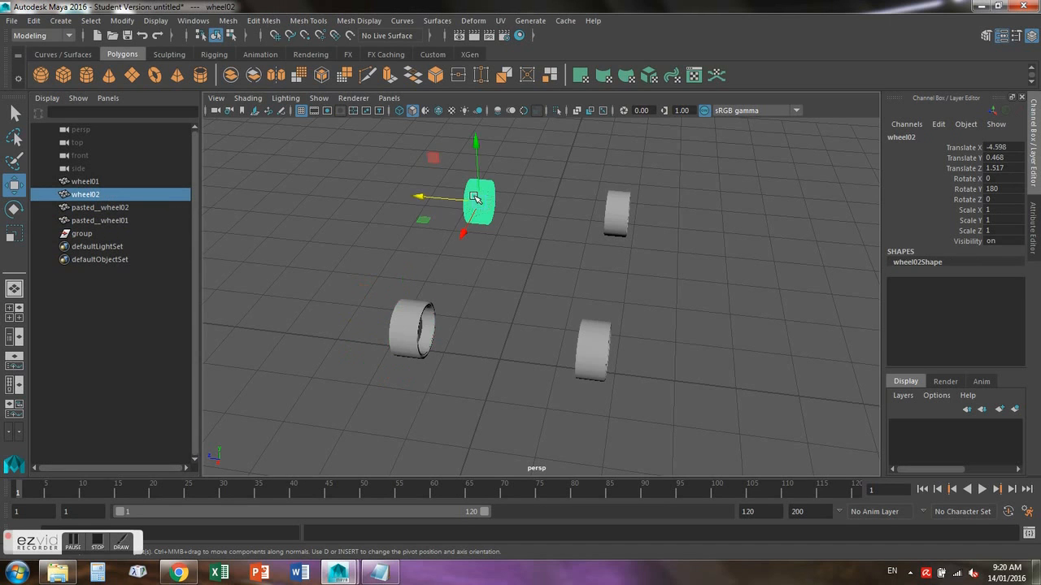
left_click(413, 345)
double_click(122, 209)
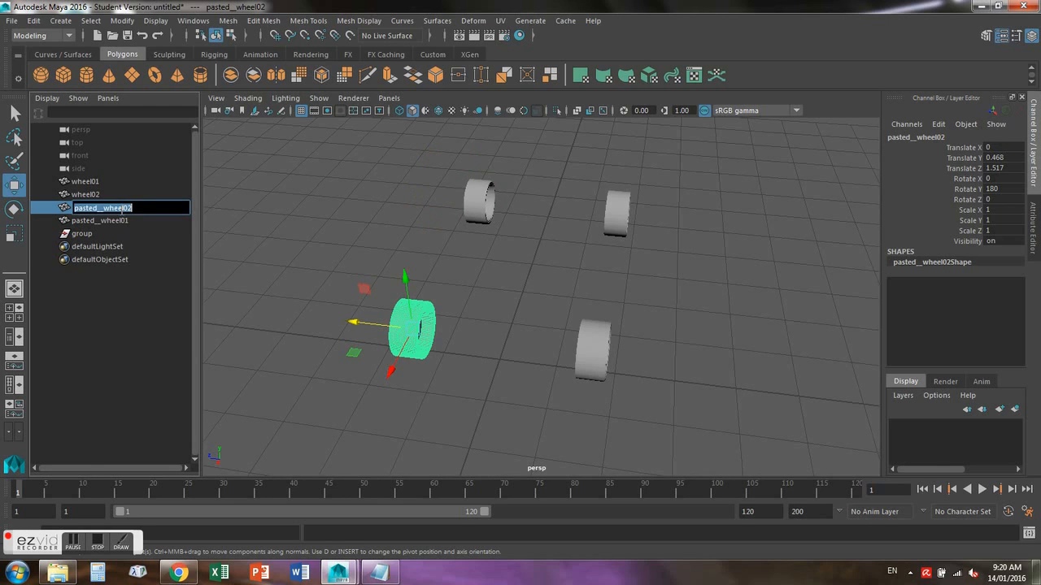
type("wheel03")
key("Return")
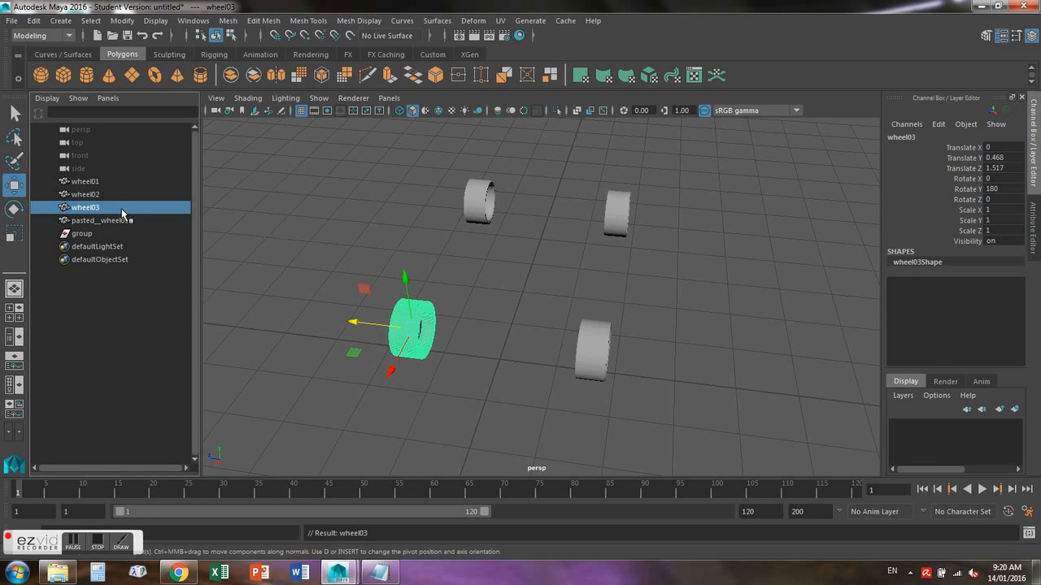
- Rename the remaining pasted__wheel01 object as wheel04
double_click(122, 221)
type("w")
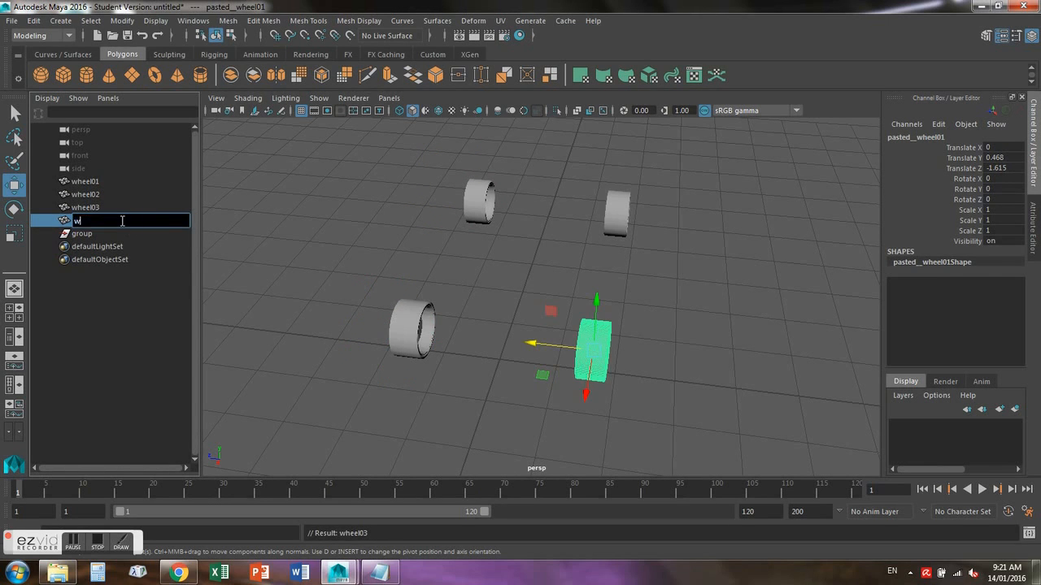
type("heel04")
key("Return")
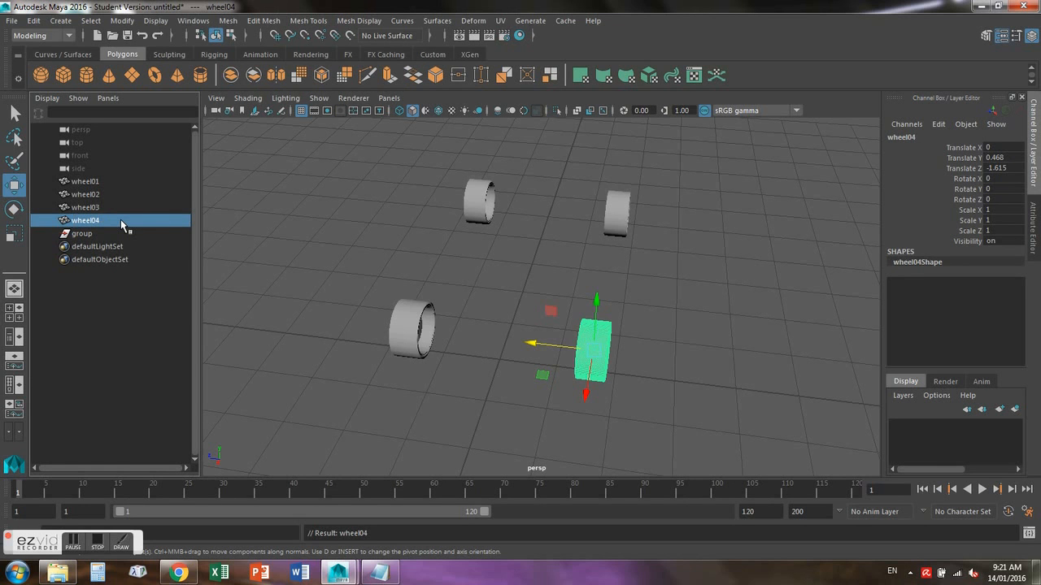
left_click(257, 257)
- Move all four wheels together along X, bringing wheel04 to about 2.321, and leave only wheel04 selected
left_click_drag(574, 263, 483, 216, "alt")
left_click_drag(477, 158, 639, 326)
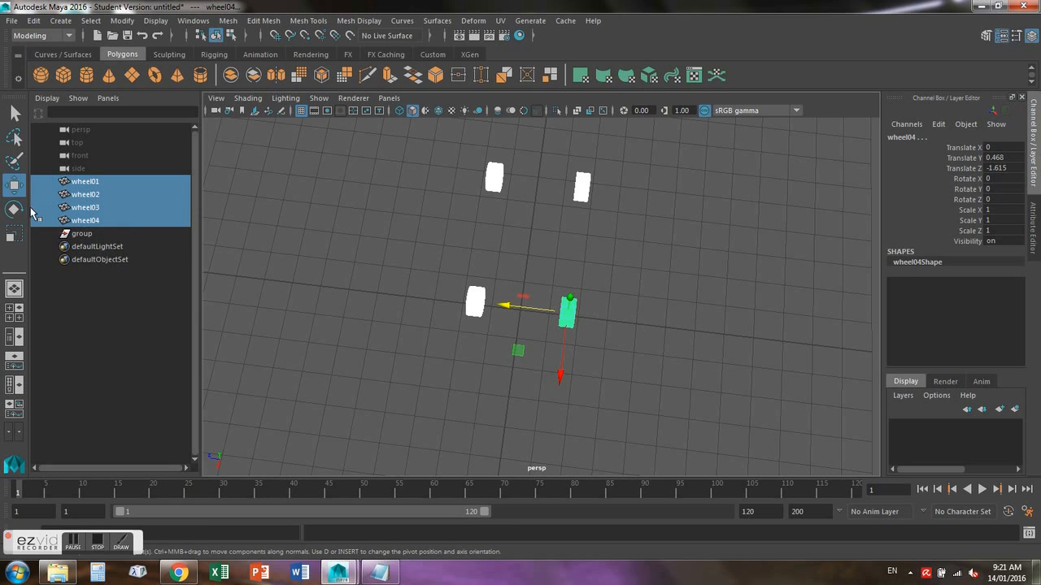
left_click_drag(560, 372, 565, 454)
left_click(618, 372)
left_click_drag(618, 372, 421, 222, "alt")
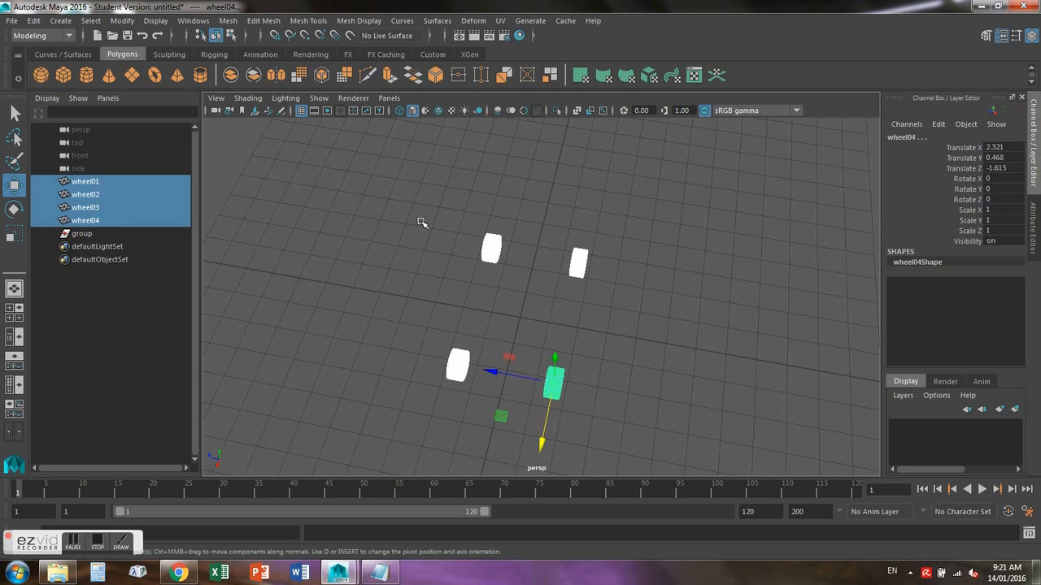
left_click(416, 222)
left_click(561, 383)
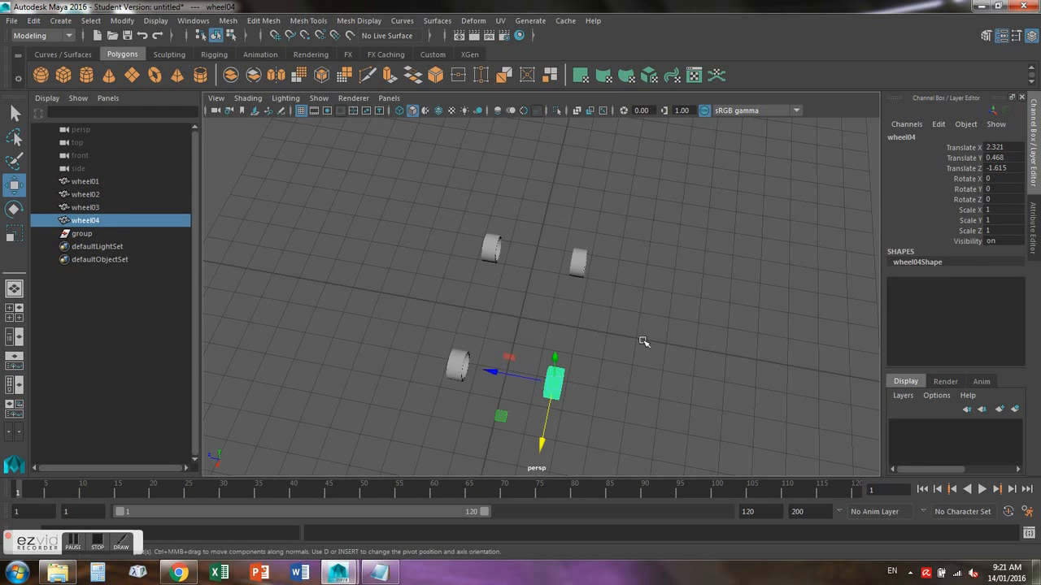
left_click_drag(641, 344, 574, 308, "alt")
scroll(545, 321, "up", 3)
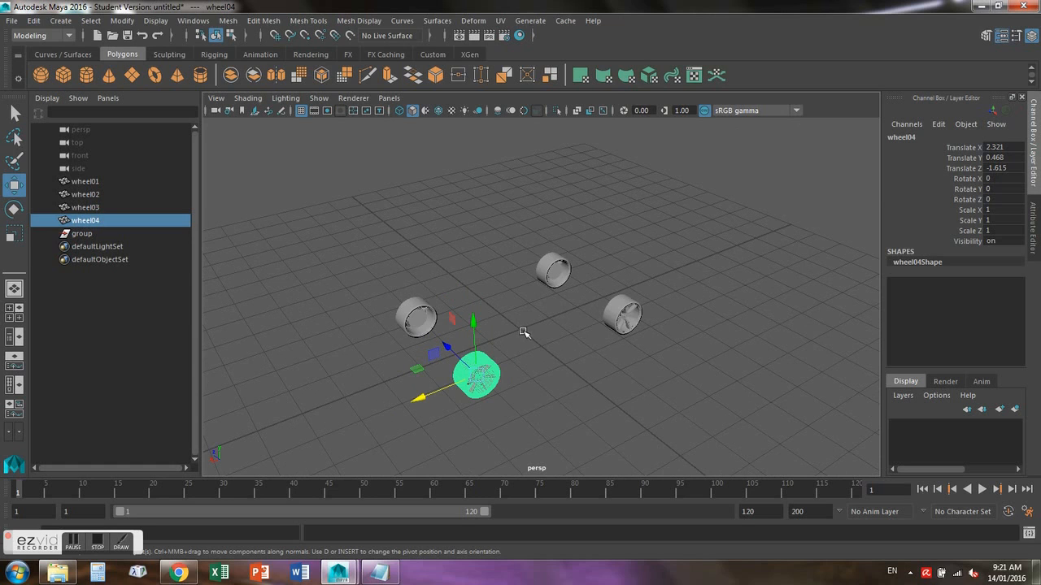
left_click(619, 364)
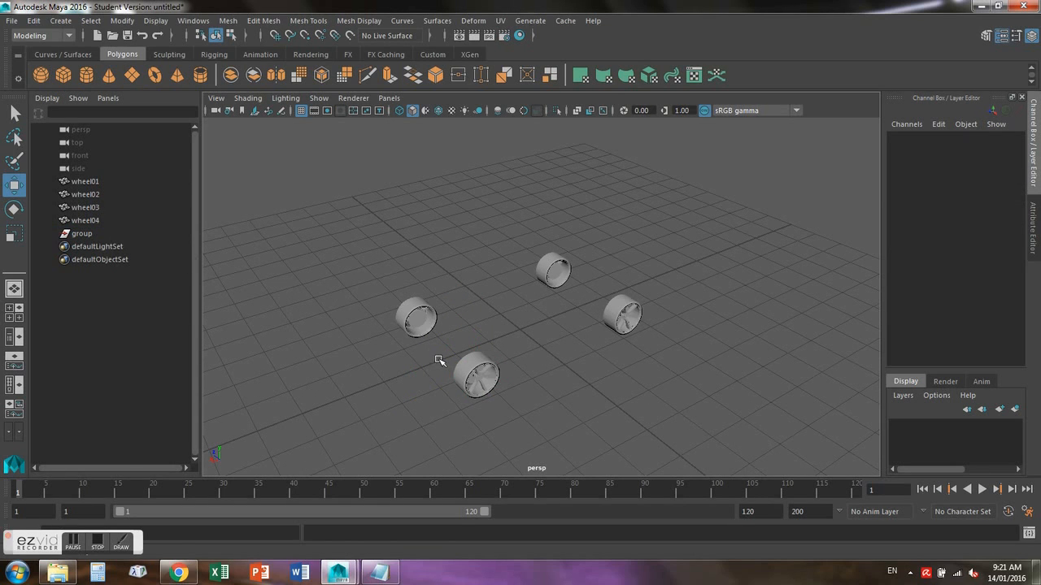
left_click(476, 375)
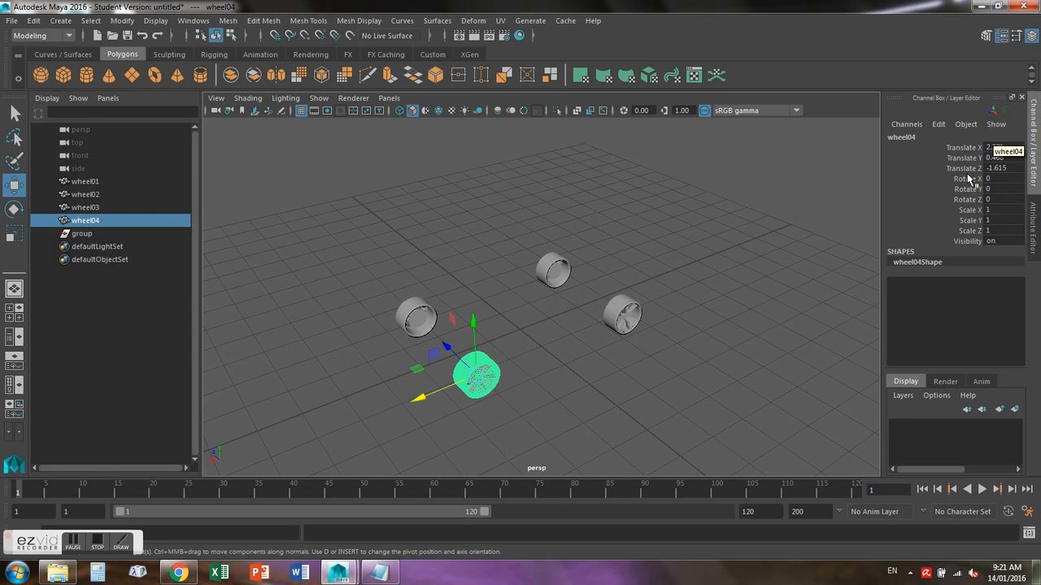
left_click(806, 210)
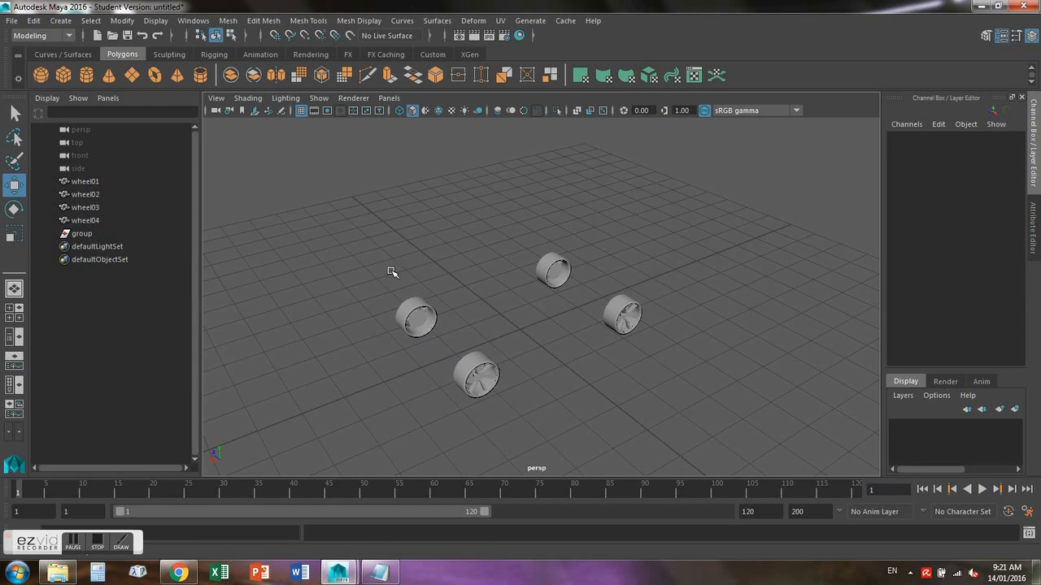
left_click_drag(350, 229, 463, 350)
- Center the pivot of wheel04 and freeze its transformations
left_click(486, 375)
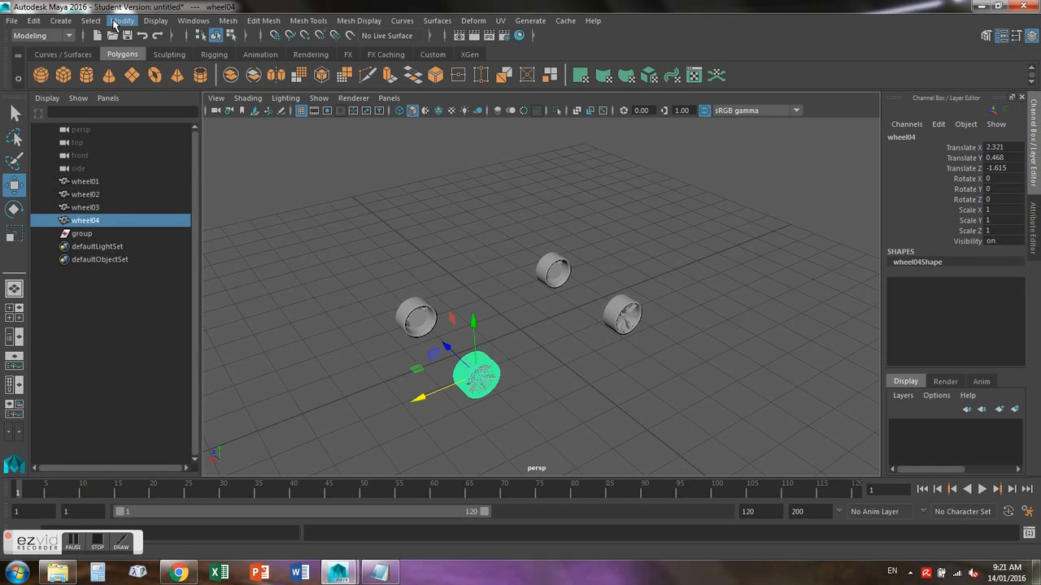
left_click_drag(568, 388, 520, 342, "alt")
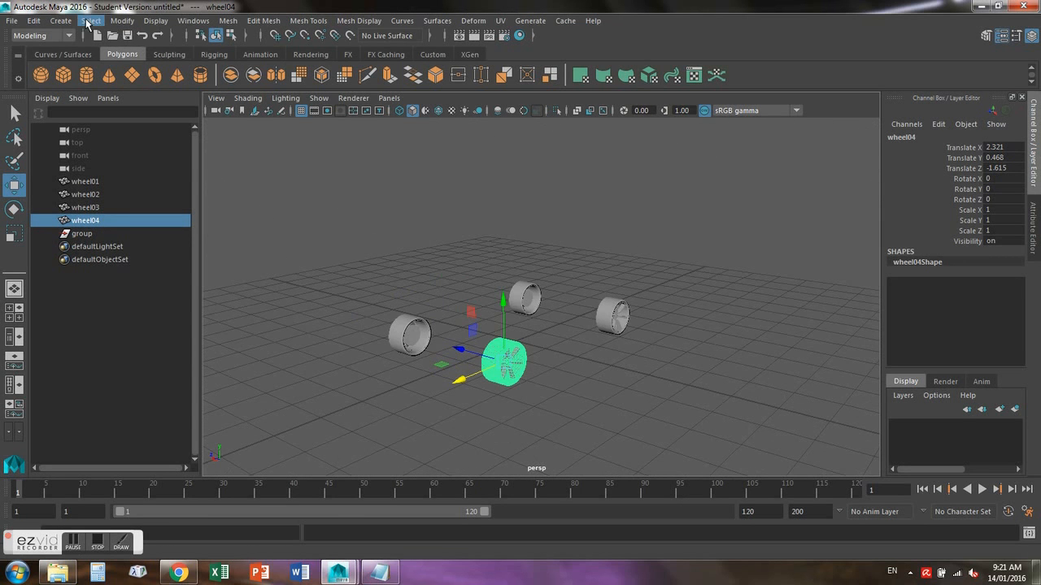
left_click(122, 21)
left_click(146, 103)
left_click(122, 20)
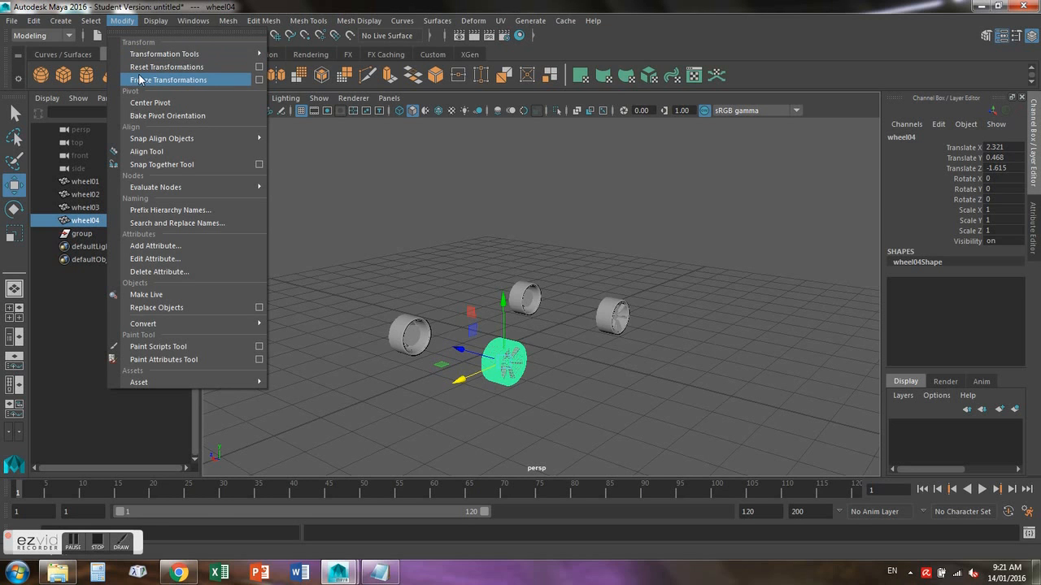
left_click(140, 79)
left_click(336, 300)
- Center the pivot of wheel03 and freeze its transformations
left_click(428, 330)
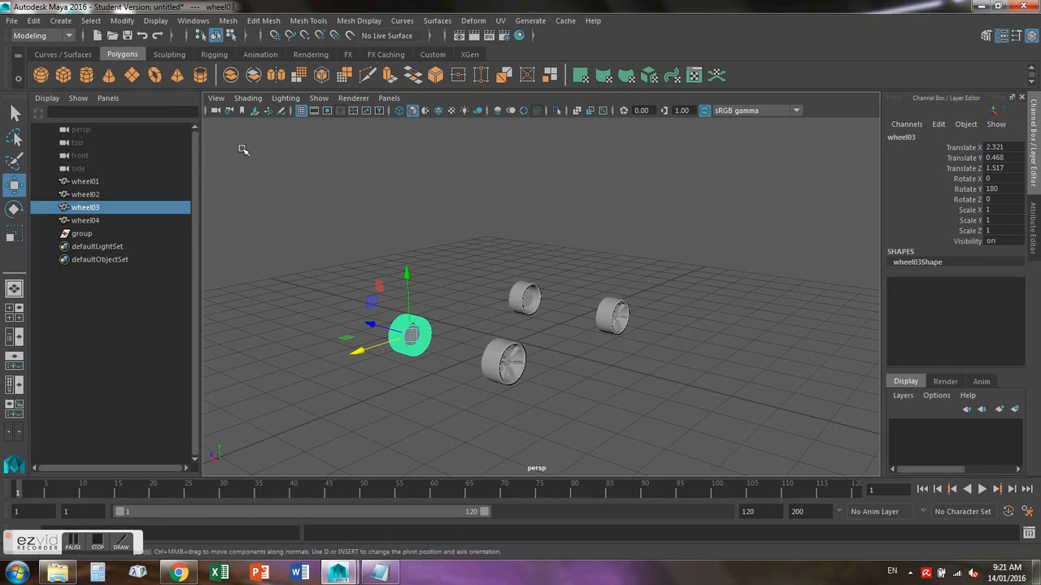
left_click(122, 20)
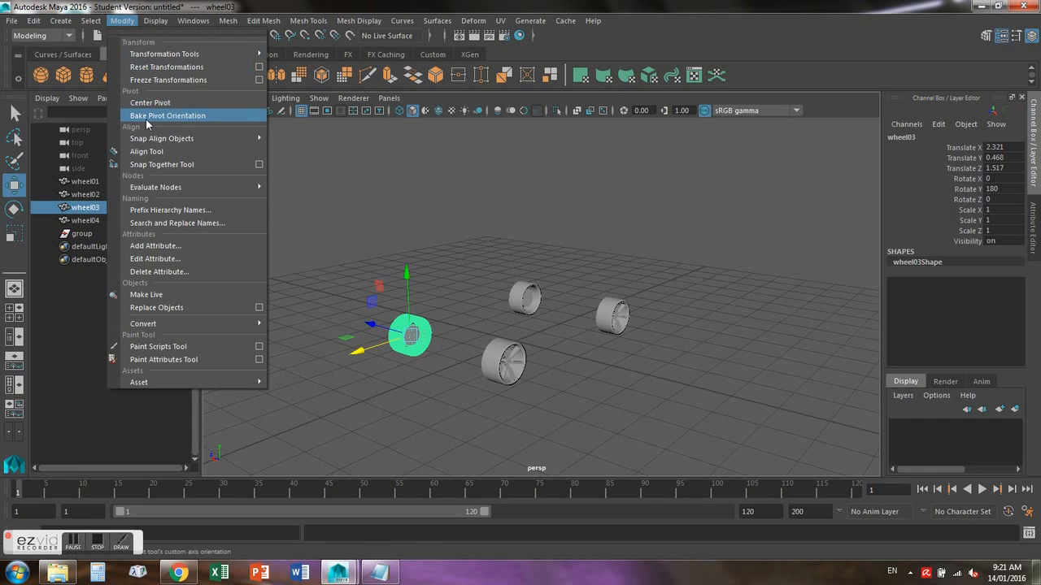
left_click(145, 103)
left_click(120, 22)
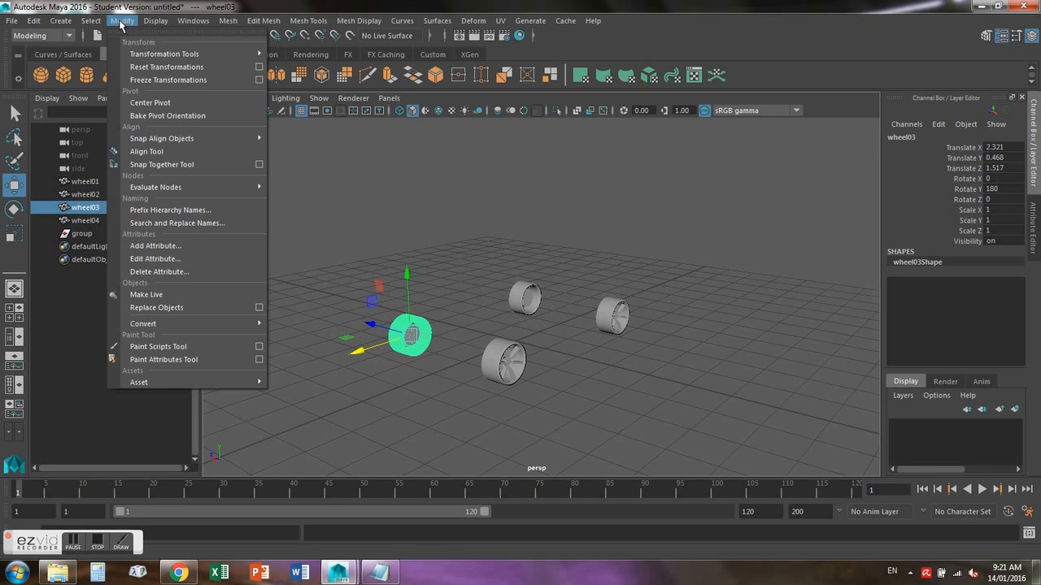
left_click(163, 79)
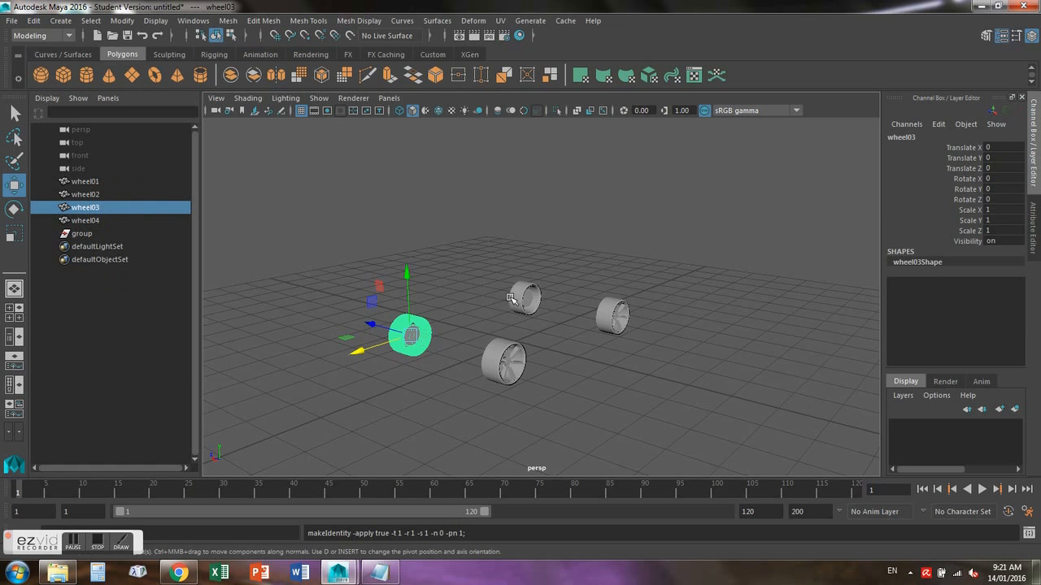
- Select wheel02 and freeze its transformations
left_click(527, 299)
left_click(122, 20)
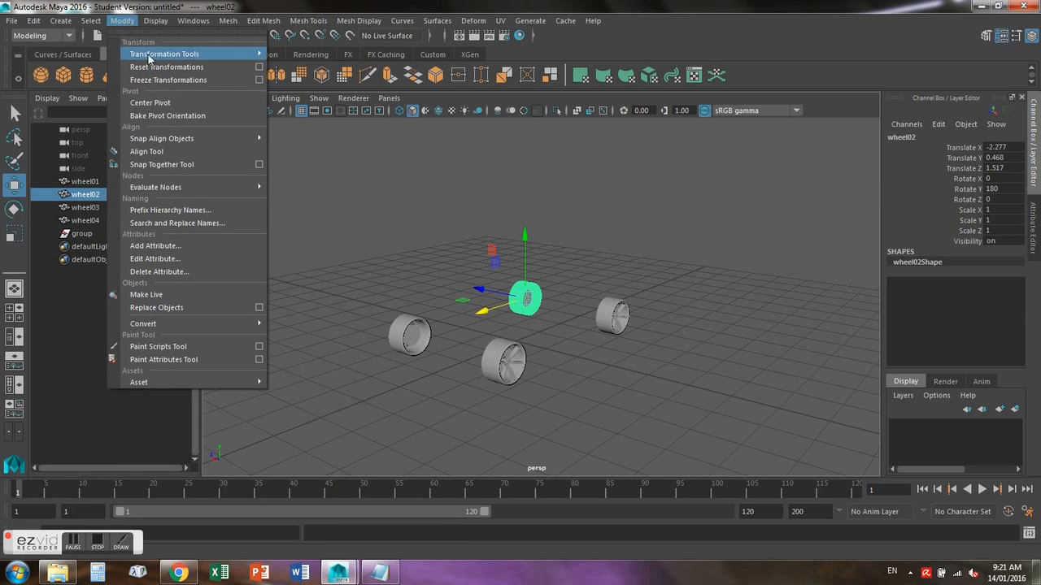
left_click(168, 79)
- Center the pivot of wheel01, freeze its transformations and clear the selection
left_click(614, 317)
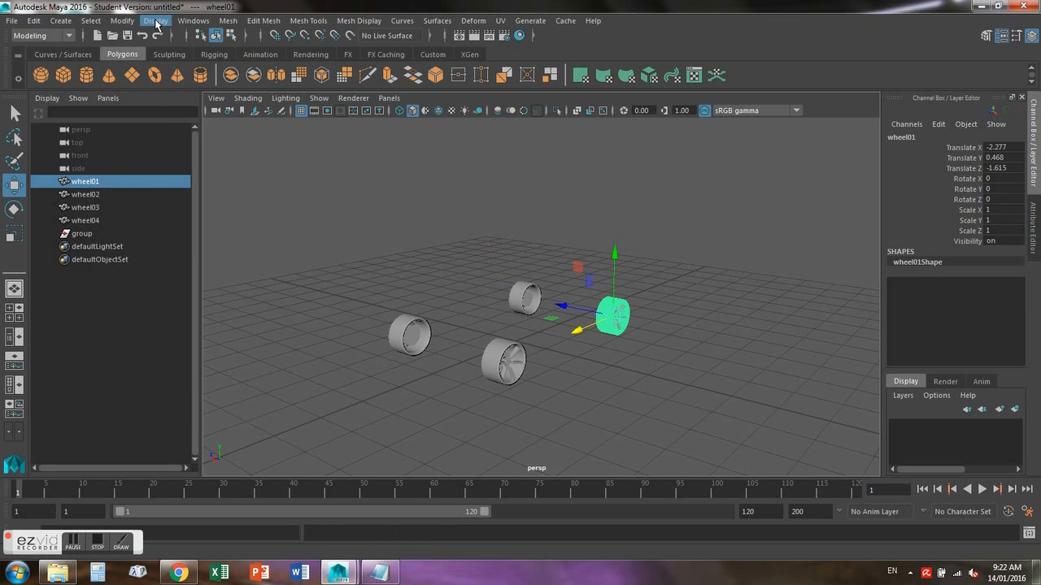
left_click(122, 21)
left_click(150, 103)
left_click(122, 21)
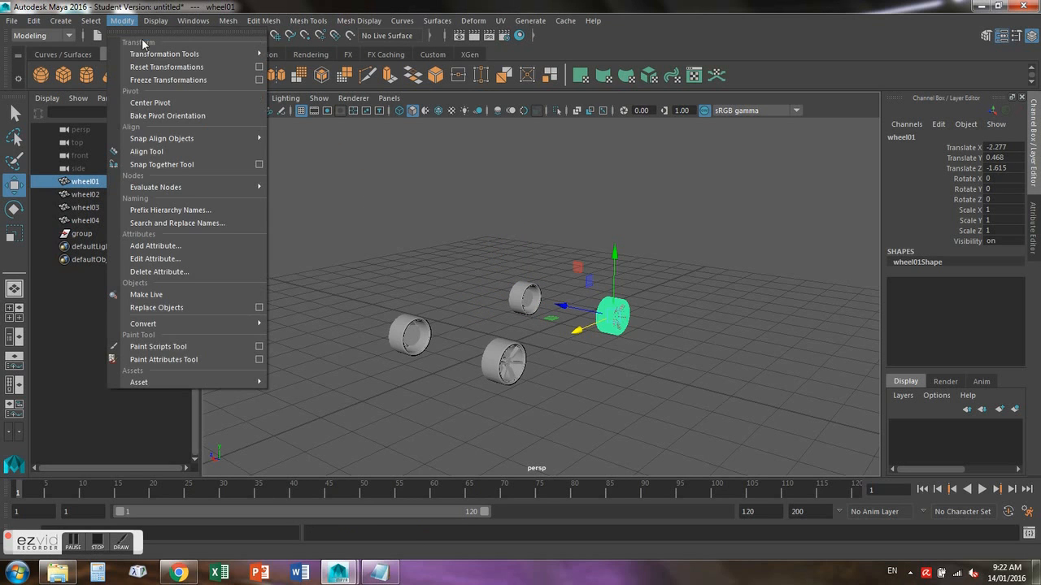
left_click(166, 79)
left_click(466, 196)
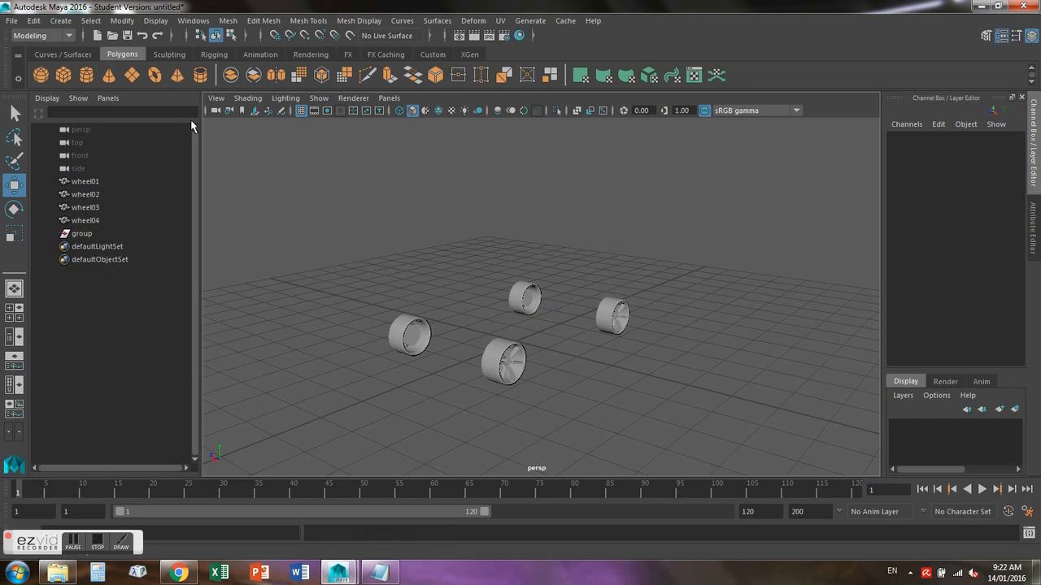
- Create a NURBS circle at the origin and scale it uniformly to about 3.697 so it surrounds the four wheels
left_click(62, 55)
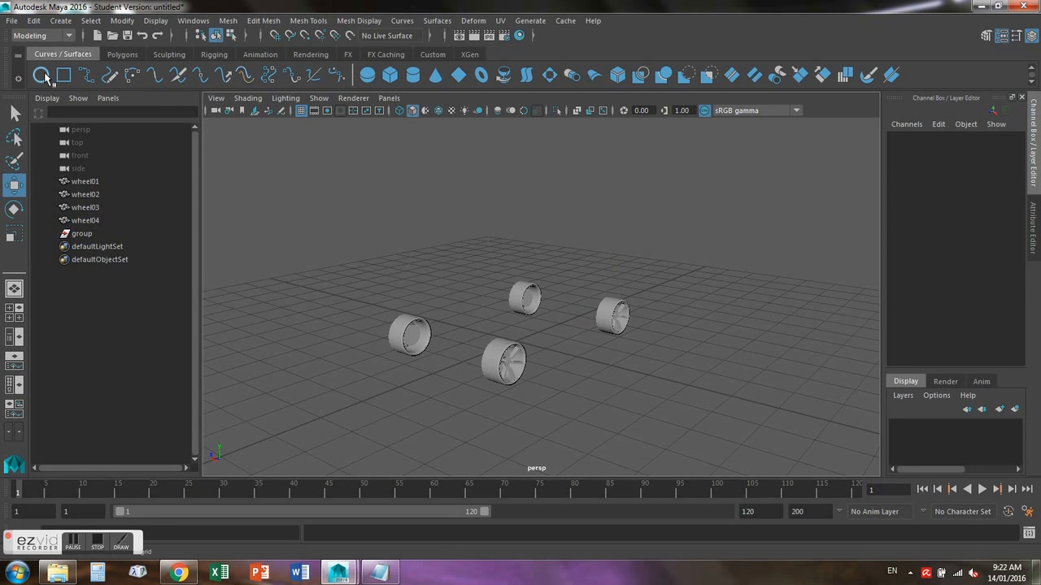
left_click(42, 74)
left_click_drag(344, 203, 133, 210, "alt")
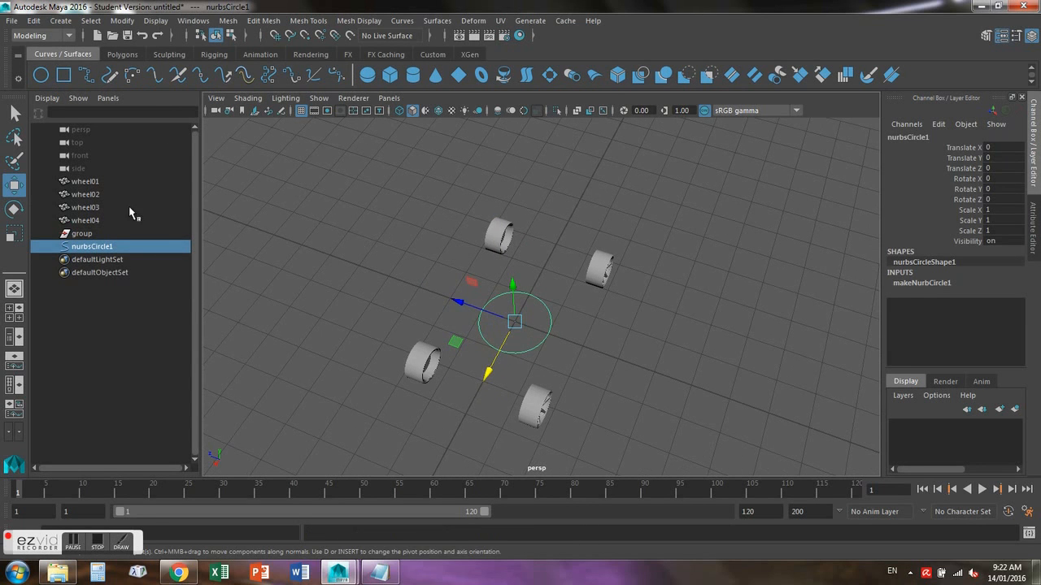
left_click(12, 235)
left_click_drag(515, 322, 697, 327)
left_click(706, 337)
left_click_drag(708, 388, 678, 397, "alt")
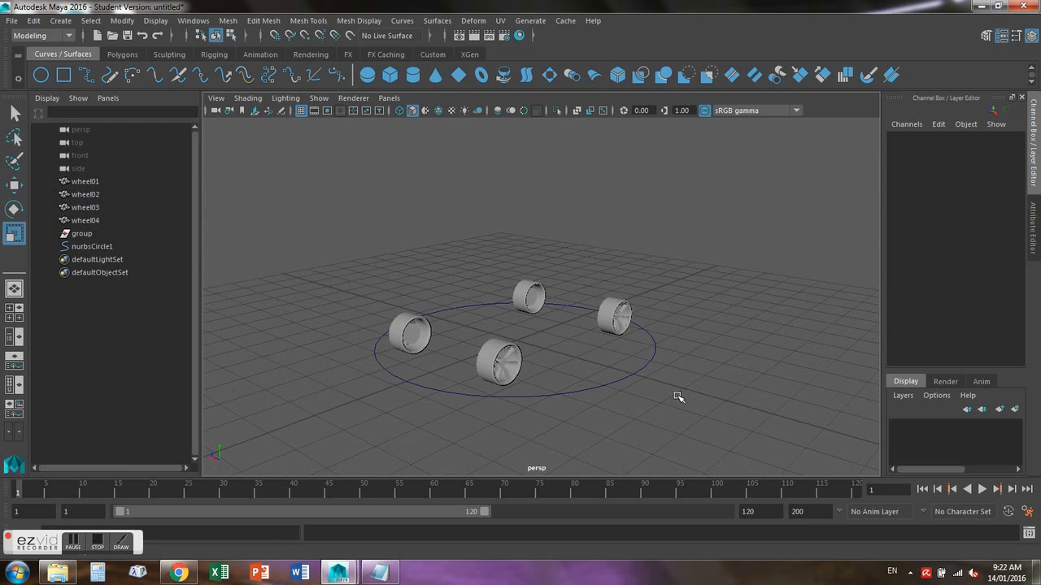
- Rename the NURBS circle as control
left_click(633, 378)
double_click(121, 247)
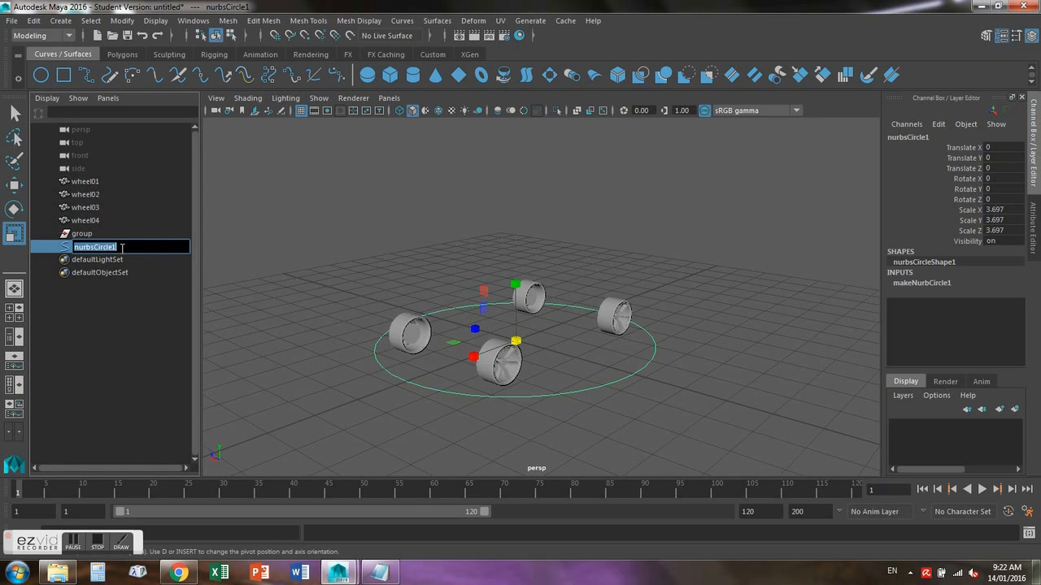
type("con")
key("Return")
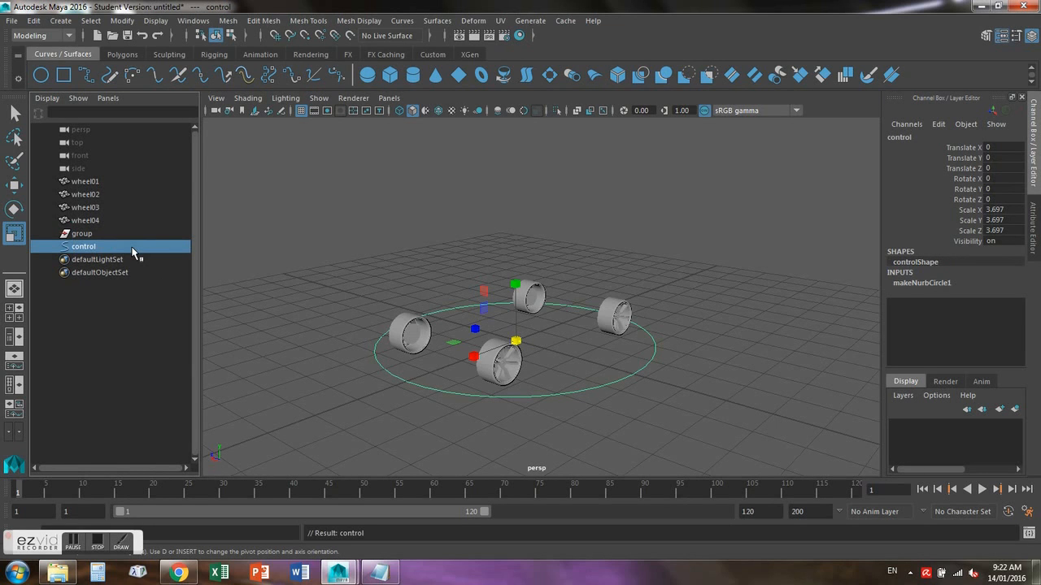
- Delete the leftover empty group from the scene
left_click(360, 333)
left_click(76, 235)
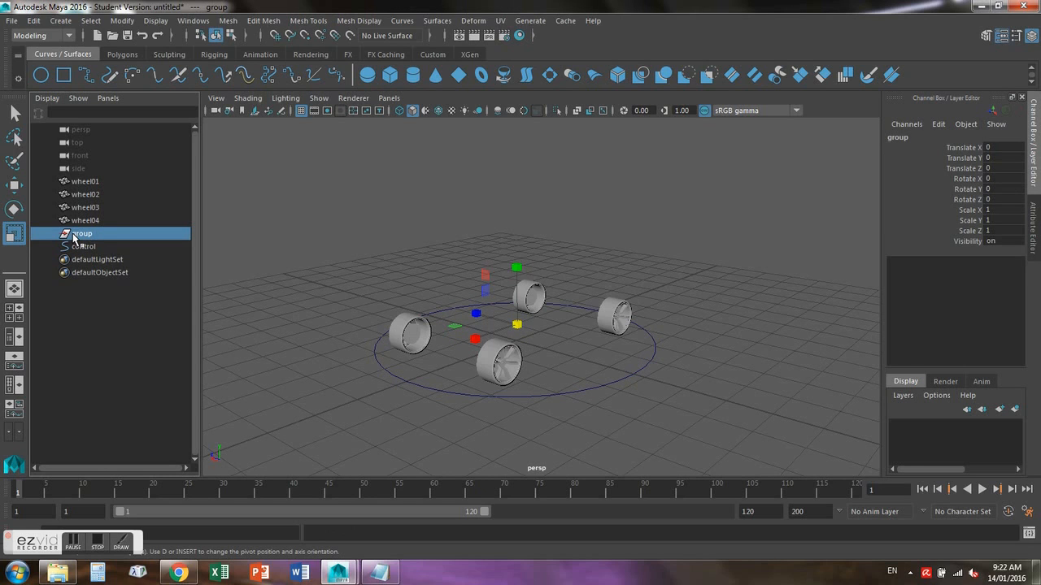
key("Delete")
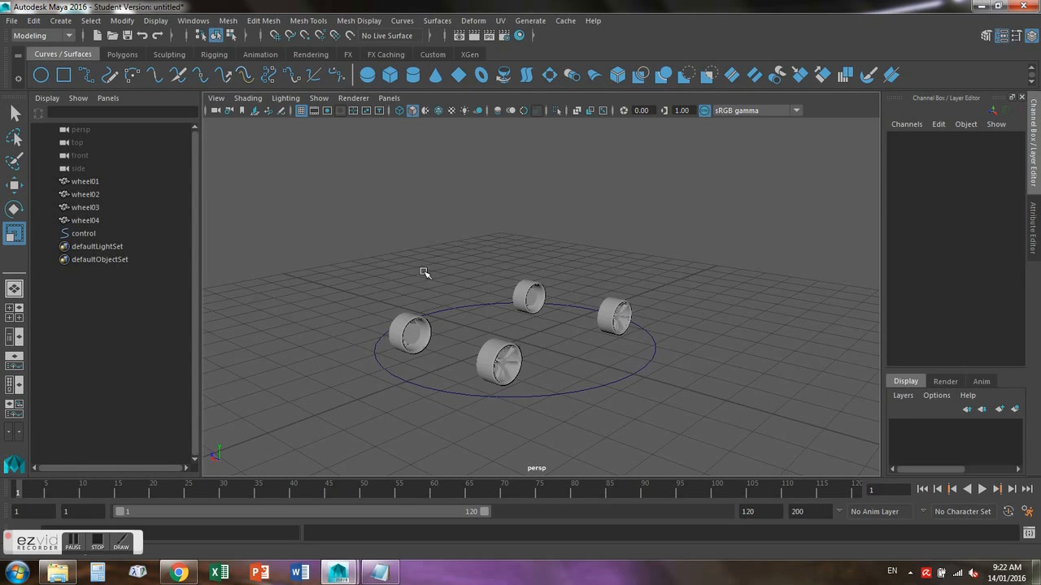
left_click(188, 21)
mouse_move(214, 59)
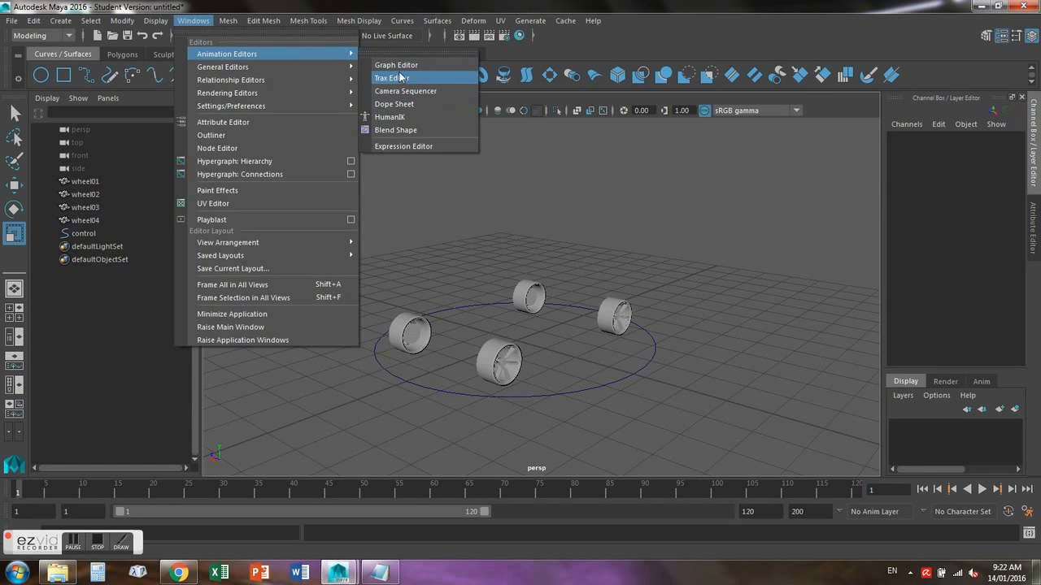
left_click(407, 145)
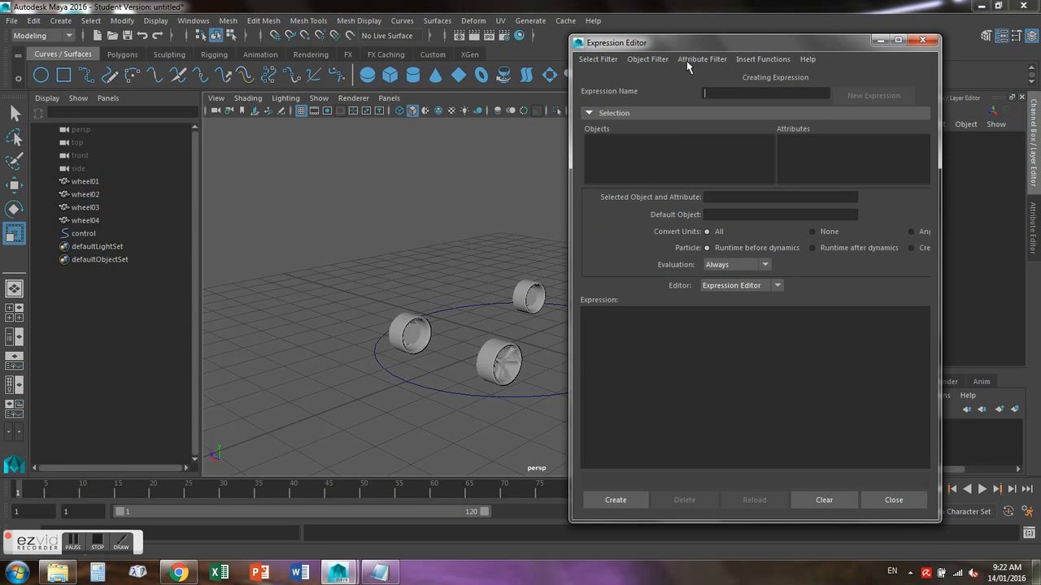
left_click_drag(488, 287, 383, 344, "alt")
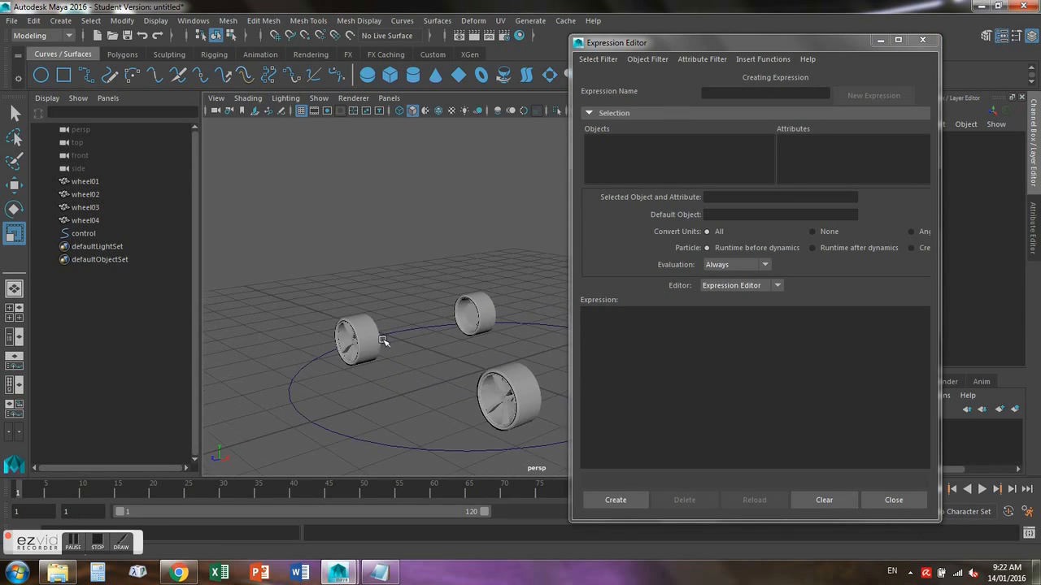
scroll(379, 347, "up", 3)
left_click_drag(696, 49, 736, 36)
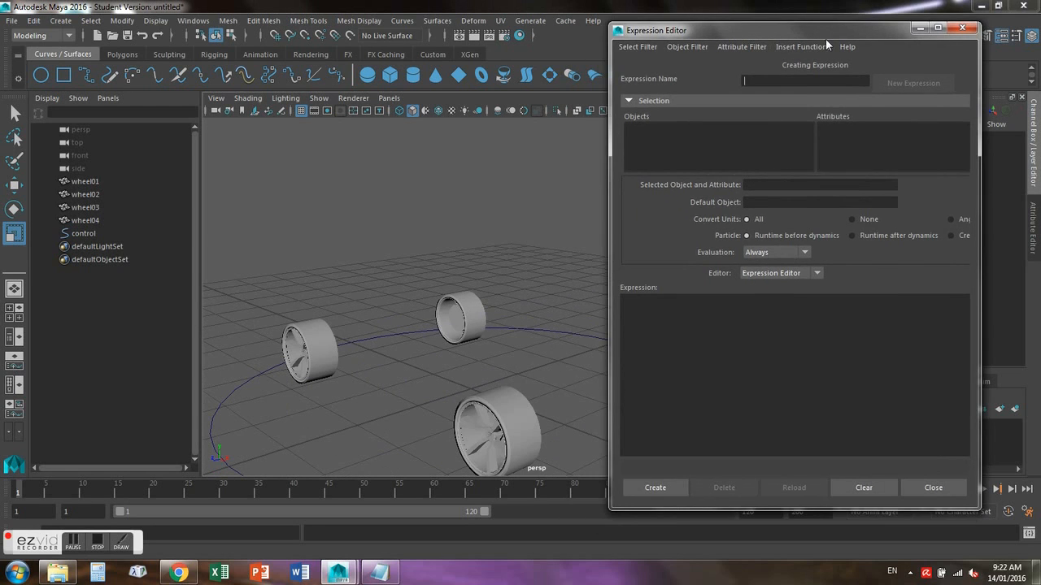
left_click(921, 29)
- Try rotating wheel04 by about -11.1 degrees around its Z axis and undo the rotation
left_click(663, 363)
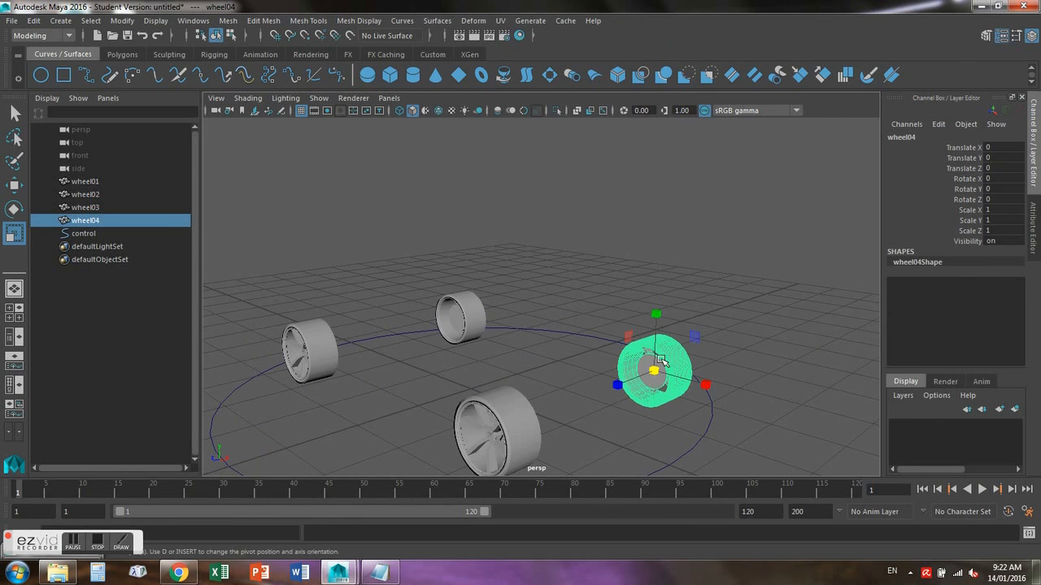
left_click(12, 210)
left_click_drag(683, 332, 691, 341)
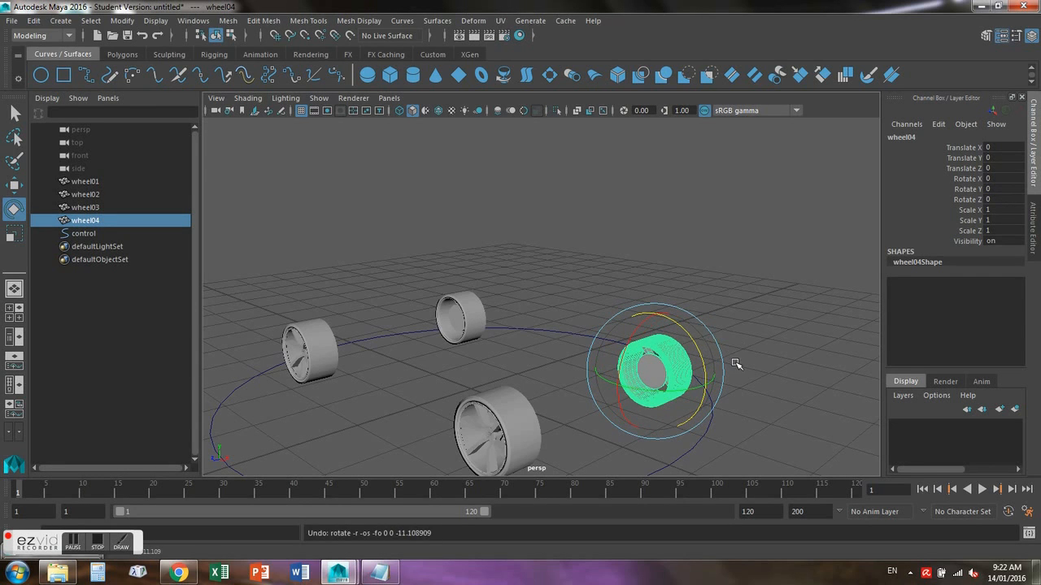
- Try moving the control circle about -0.389 along X and undo the move
left_click(689, 445)
left_click(14, 184)
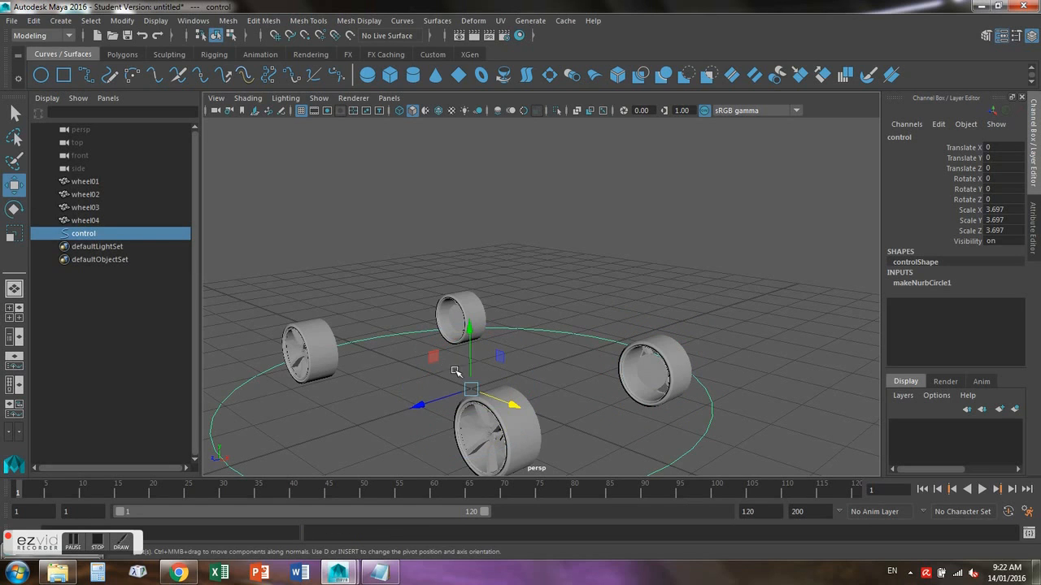
left_click_drag(506, 406, 492, 396)
key("ctrl+z")
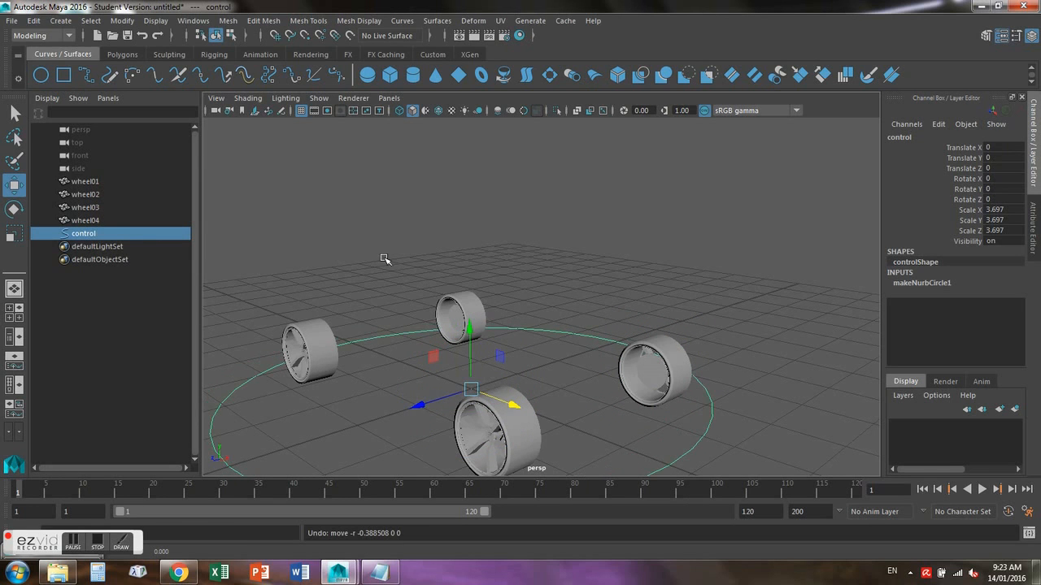
- Bring the Expression Editor back up with the control circle selected
right_click(4, 556)
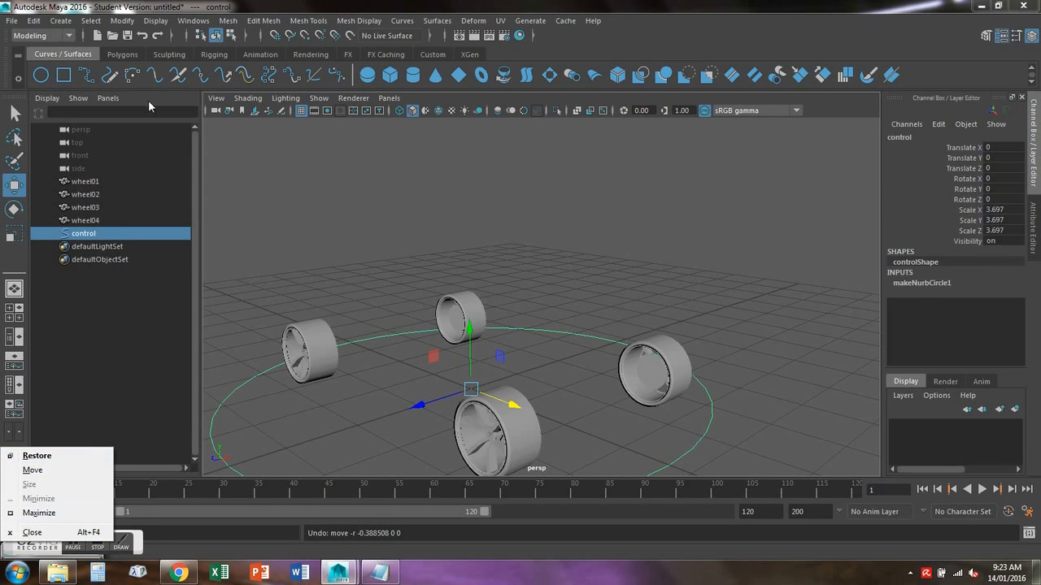
left_click(229, 7)
left_click(193, 20)
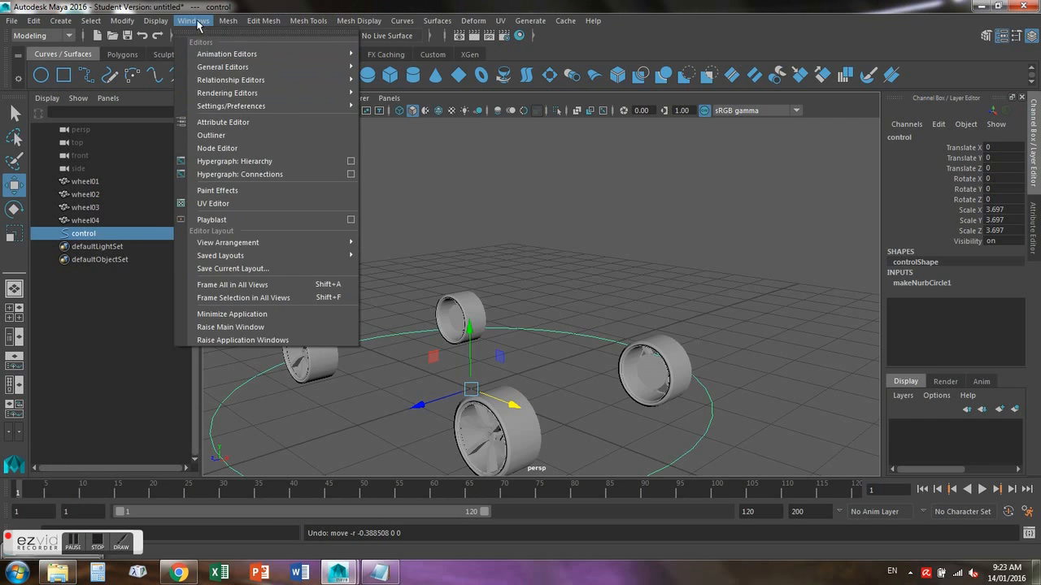
mouse_move(213, 52)
left_click(380, 147)
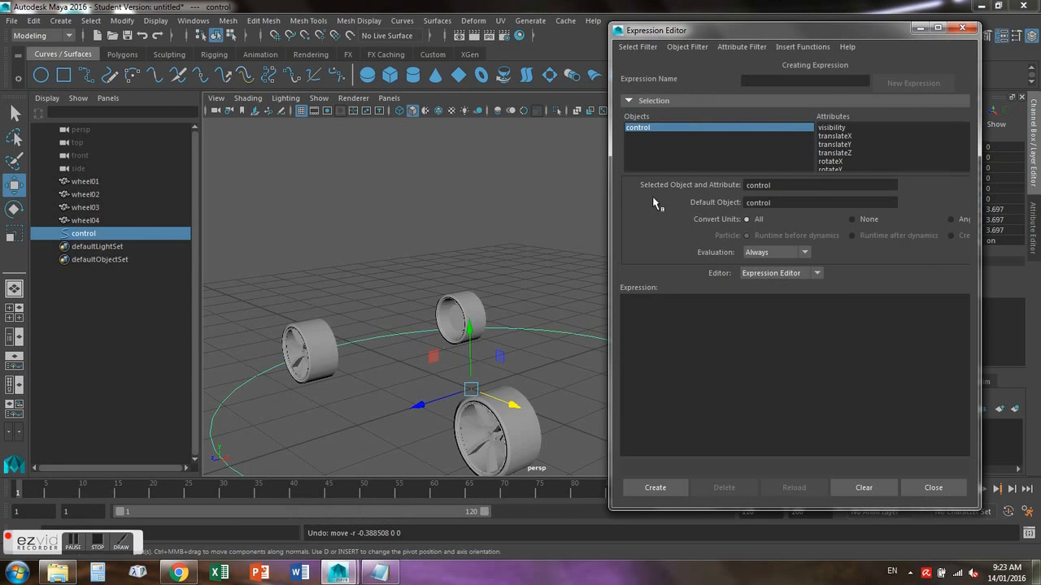
- Create an expression for wheel03's Z rotation: wheel03.rotateZ = (control.translateX / (3.14))* 360
left_click(493, 433)
left_click(841, 168)
left_click_drag(809, 188, 739, 189)
key("ctrl+c")
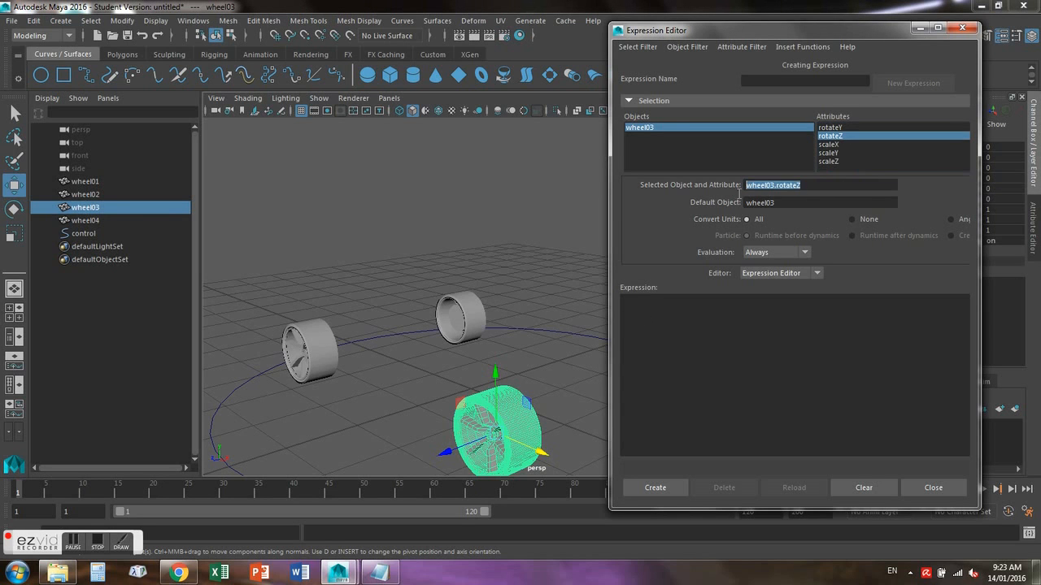
left_click(681, 316)
key("ctrl+v")
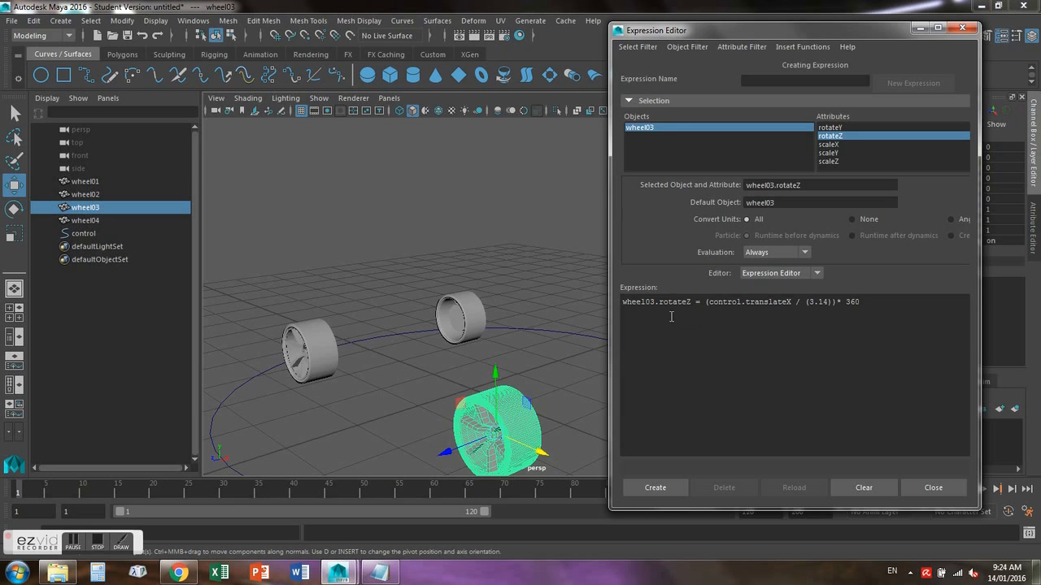
left_click(649, 486)
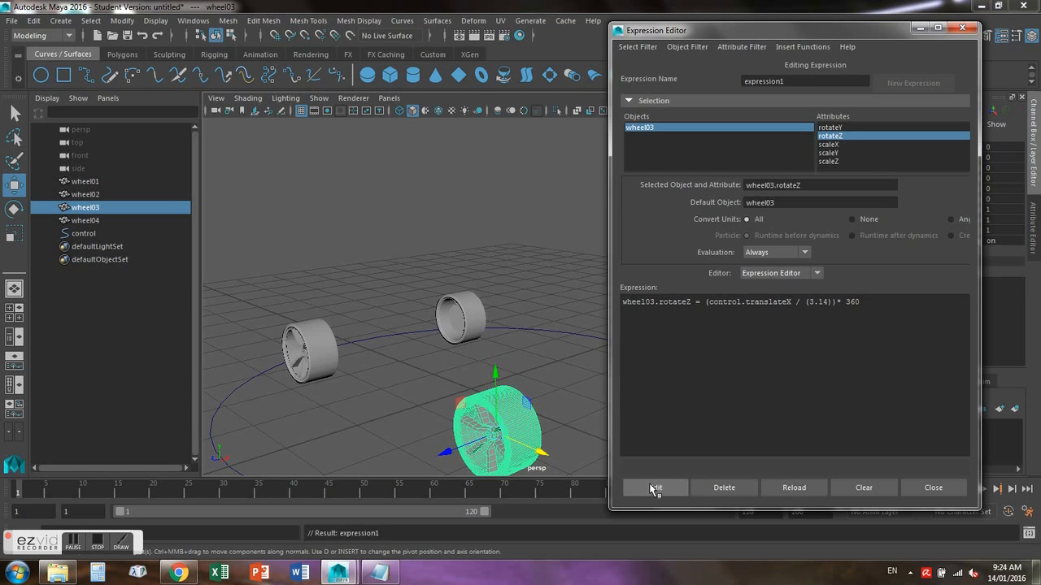
- Try moving the control circle about -2.387 along X and undo the move
left_click(397, 343)
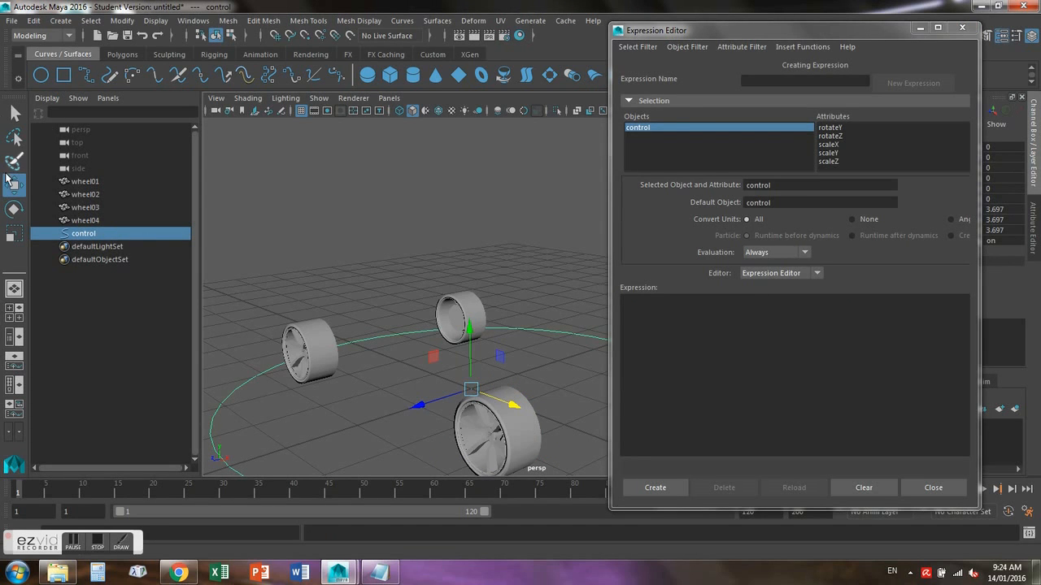
left_click_drag(516, 403, 419, 379)
key("ctrl+z")
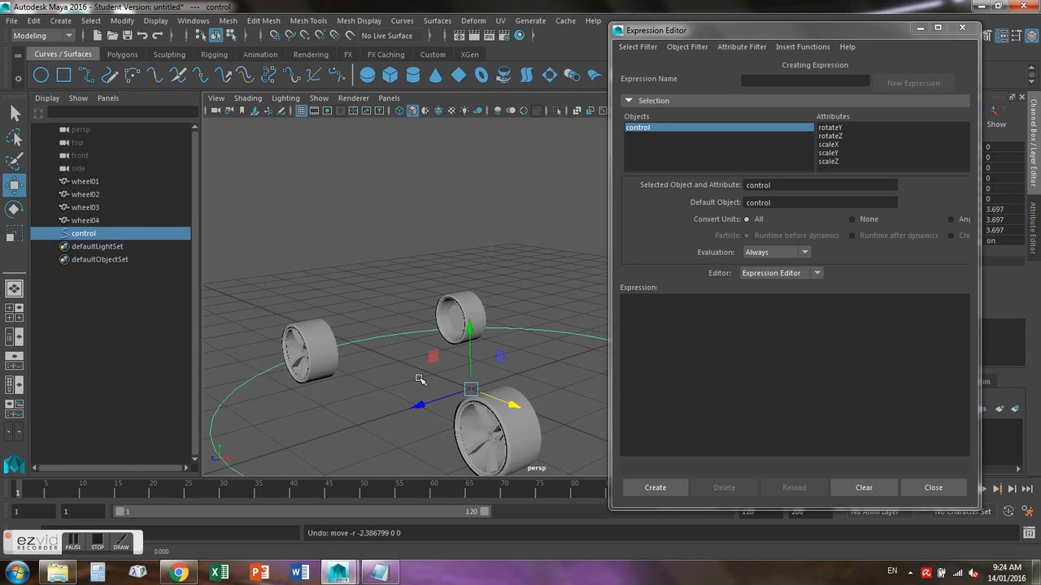
- Change wheel03's rotateZ expression to multiply by -360 and apply the edit
left_click(513, 439)
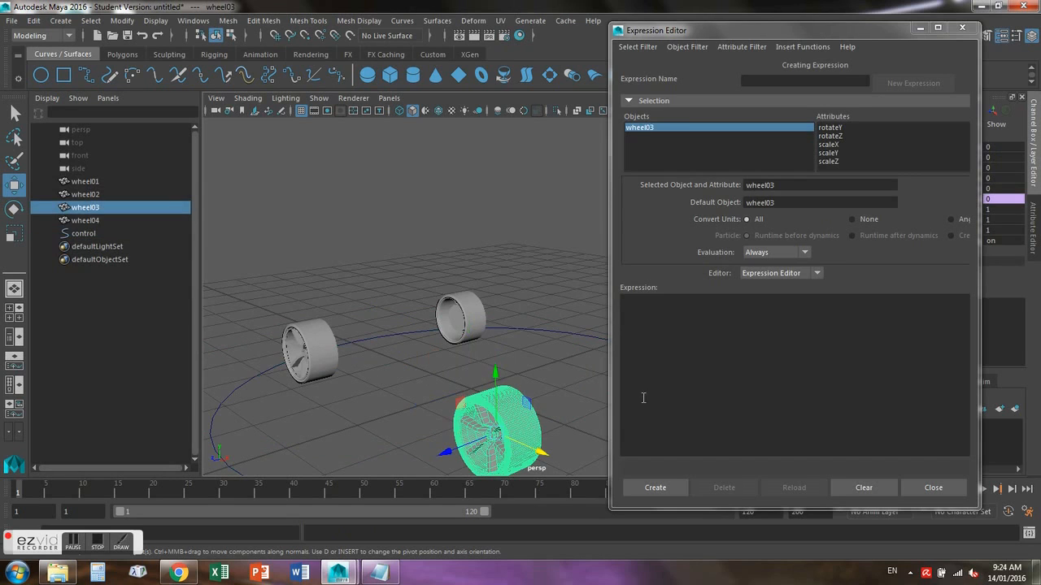
left_click(835, 135)
left_click(844, 302)
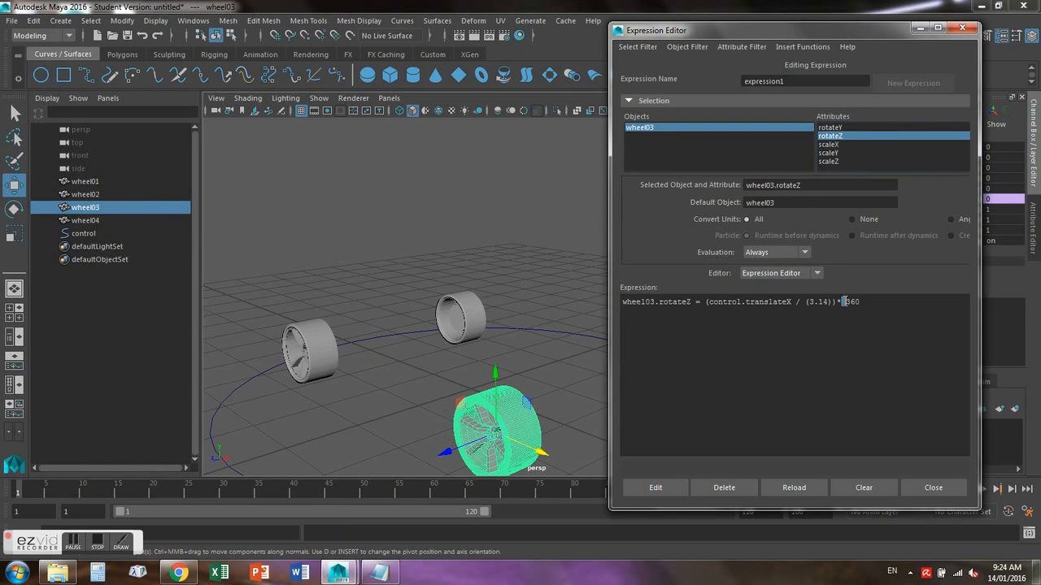
left_click(850, 302)
type("-")
left_click(656, 488)
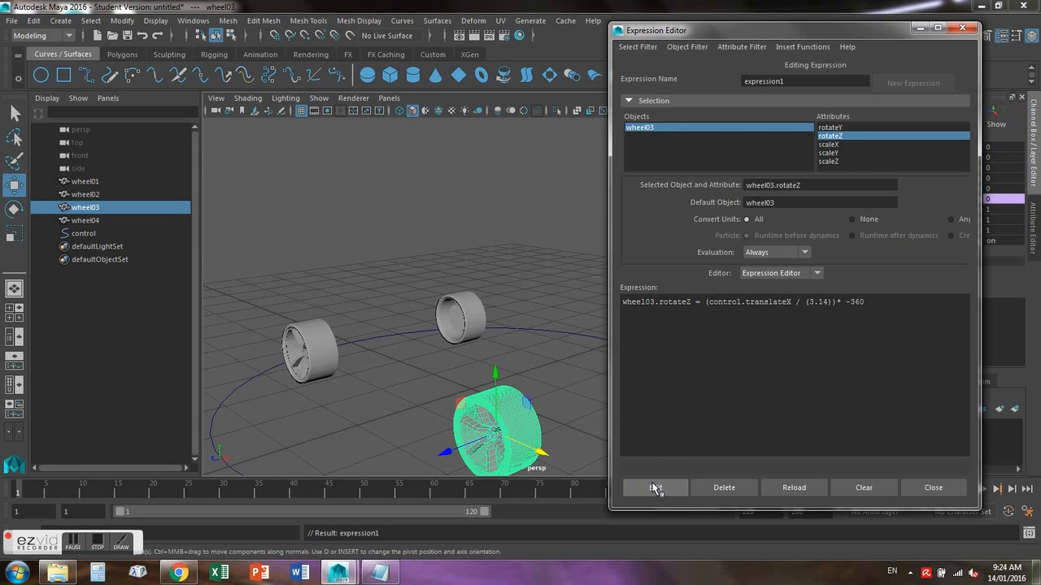
- Check the rotateZ attributes of wheel02, wheel01 and wheel04 in the Expression Editor for existing expressions
left_click(540, 337)
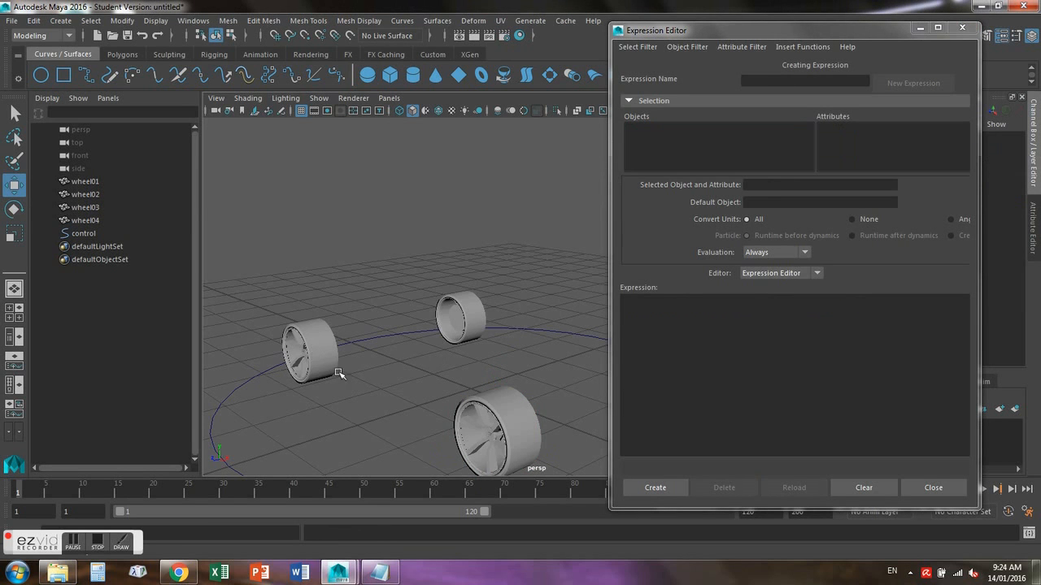
key("a")
mouse_move(480, 385)
left_mouse_down("alt")
mouse_move(541, 400)
mouse_move(399, 376)
mouse_move(540, 395)
mouse_move(400, 353)
mouse_move(436, 342)
mouse_move(367, 353)
mouse_move(470, 342)
mouse_move(520, 349)
mouse_move(471, 347)
mouse_move(500, 356)
mouse_move(488, 367)
left_mouse_up("alt")
scroll(488, 366, "down", 5)
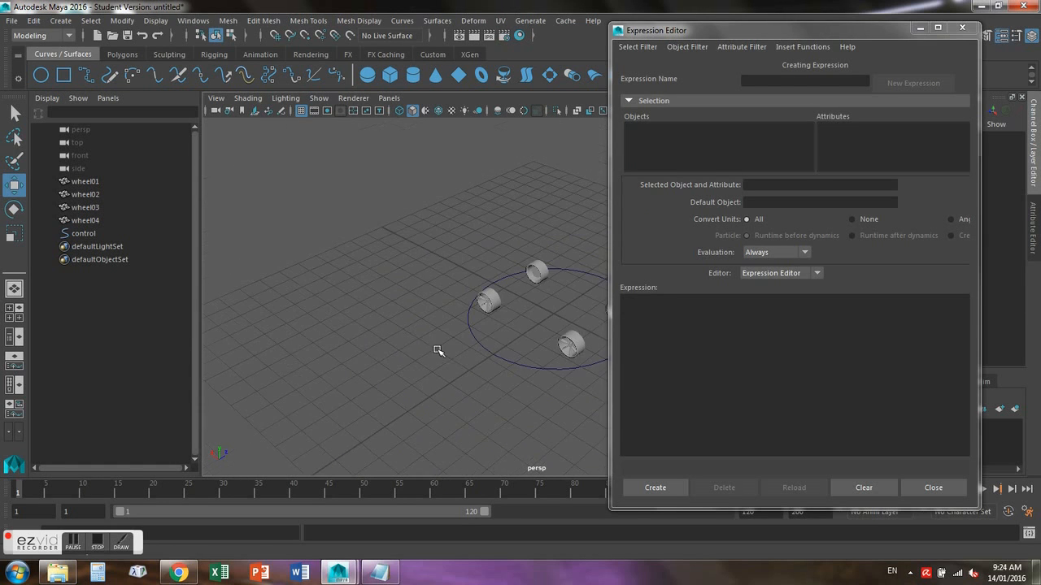
left_click_drag(424, 359, 534, 383, "alt")
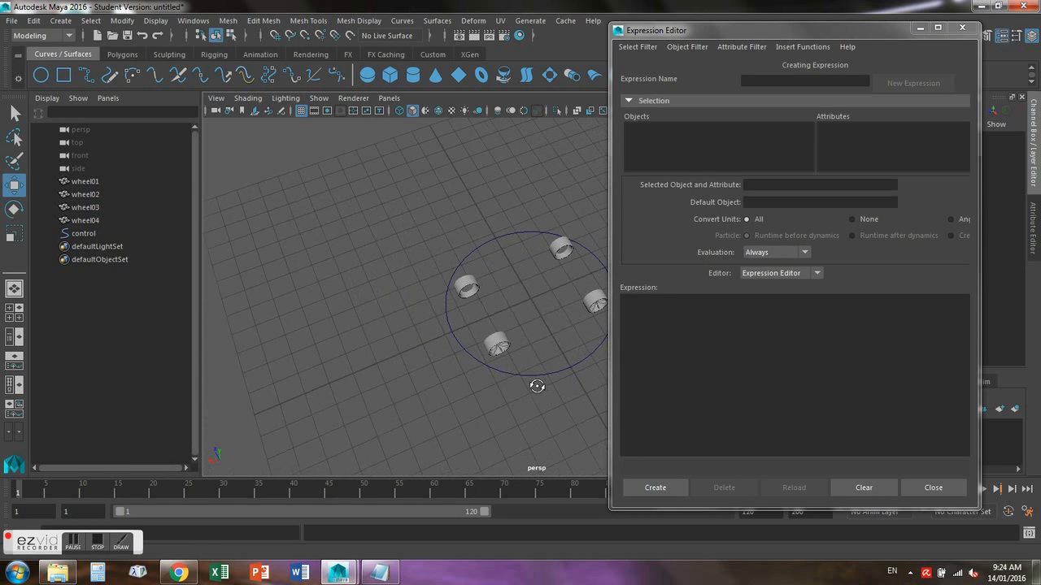
left_click(567, 252)
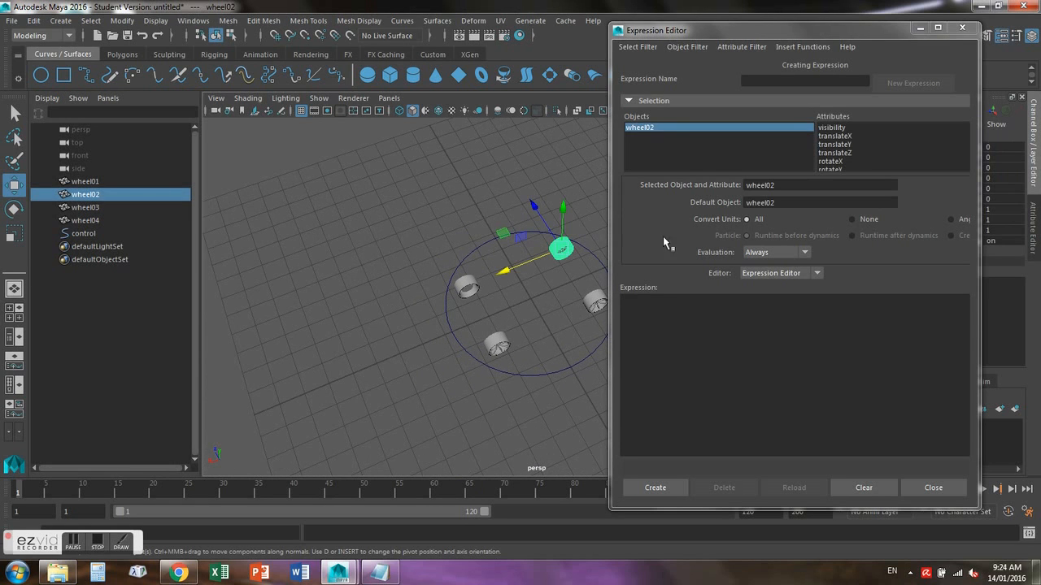
left_click(831, 161)
scroll(833, 165, "down", 2)
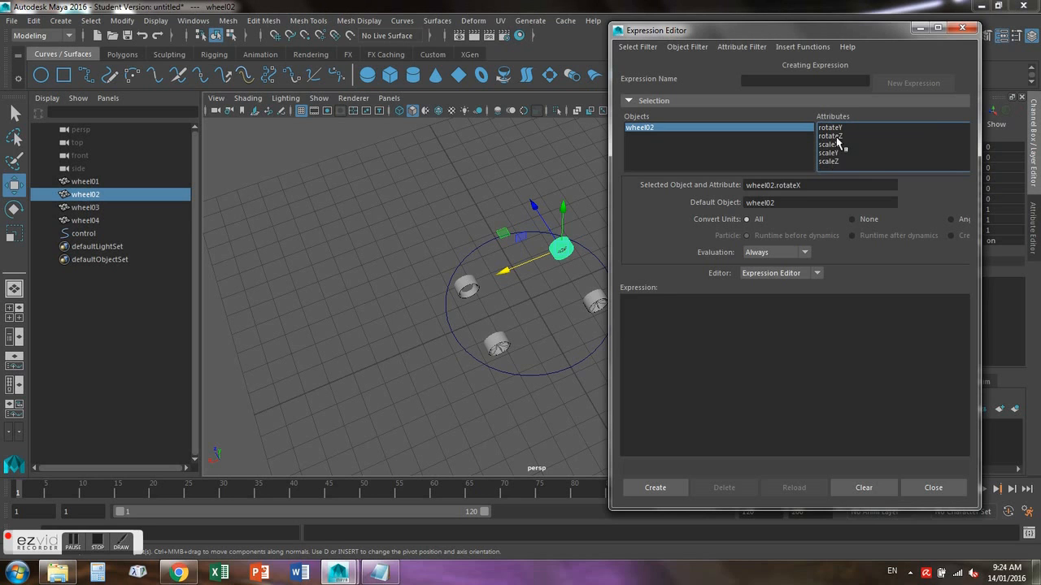
left_click(841, 137)
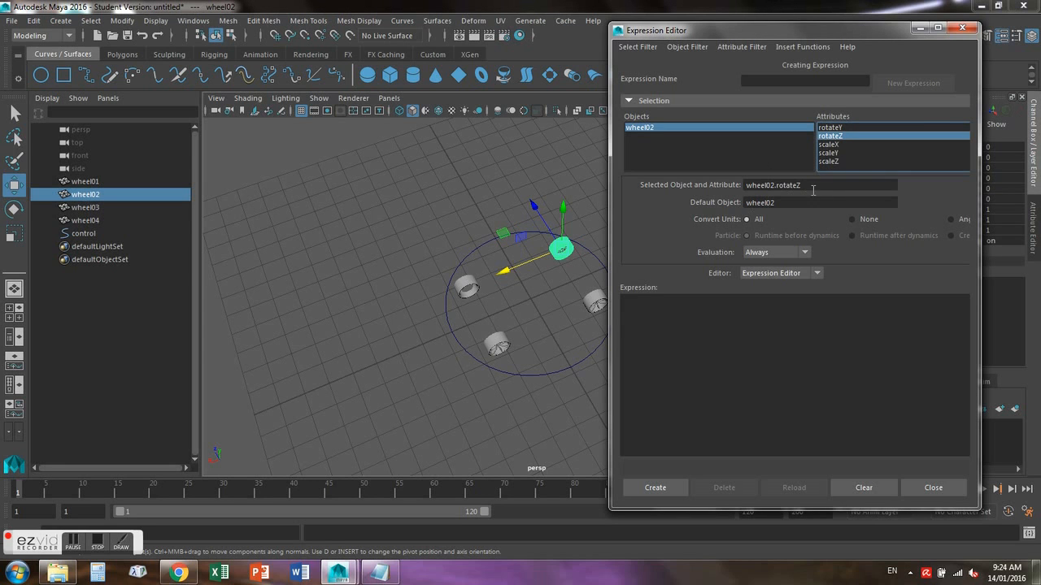
left_click(597, 303)
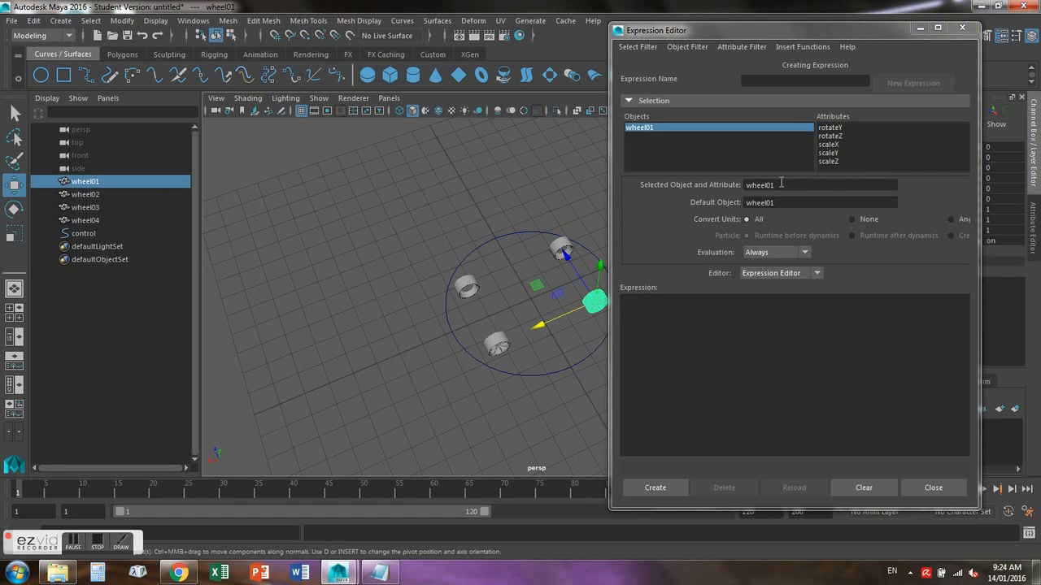
left_click(835, 138)
left_click(502, 345)
left_click(839, 135)
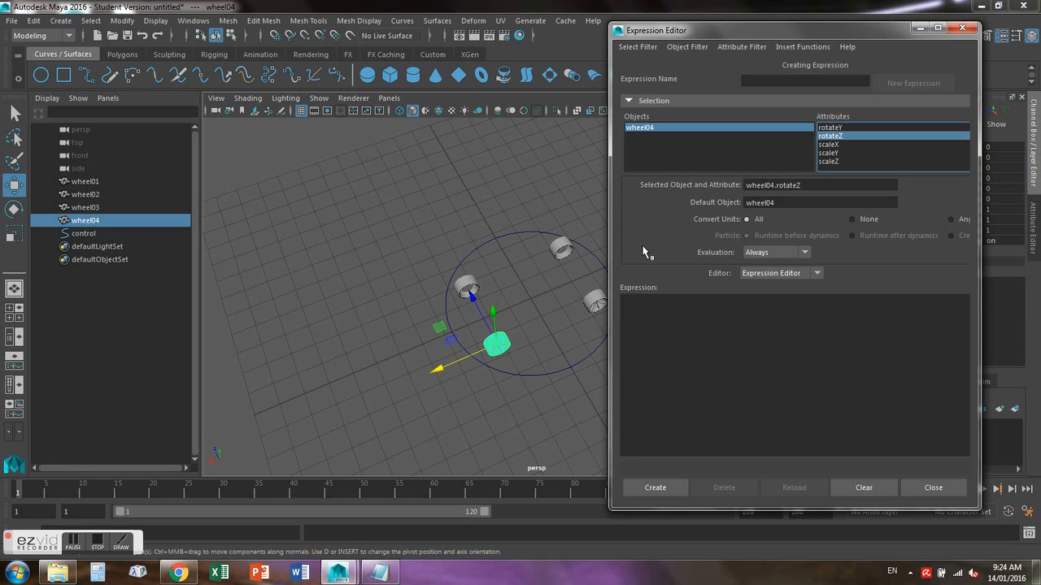
- Copy the part after the attribute name from wheel03's rotateZ expression: = (control.translateX / (3.14))* -360
left_click(466, 287)
left_click(830, 136)
left_click_drag(865, 302, 692, 303)
key("ctrl+c")
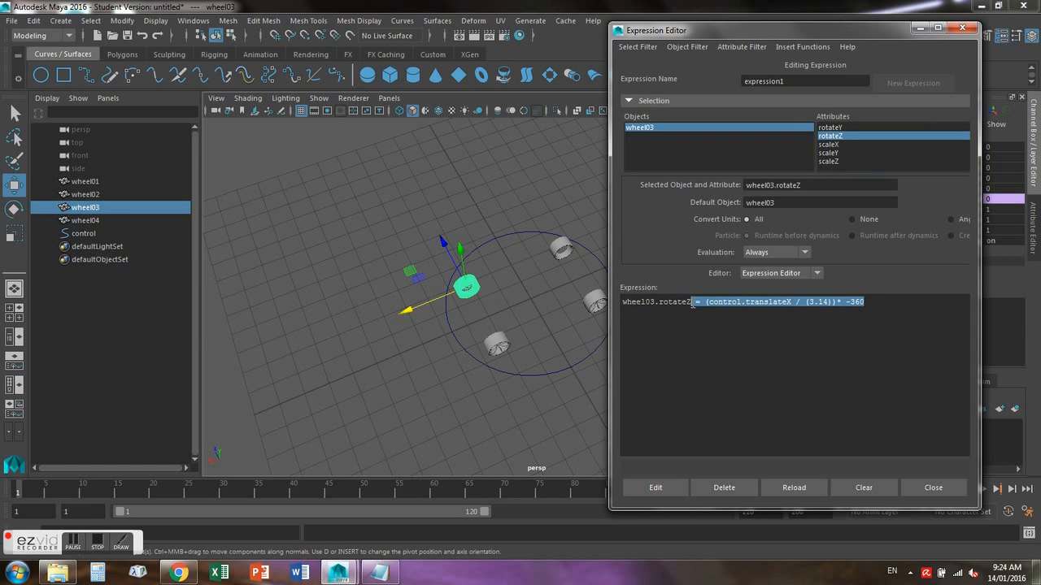
- Fill in the expression text for wheel04's Z rotation: wheel04.rotateZ = (control.translateX / (3.14))* -360
left_click(495, 344)
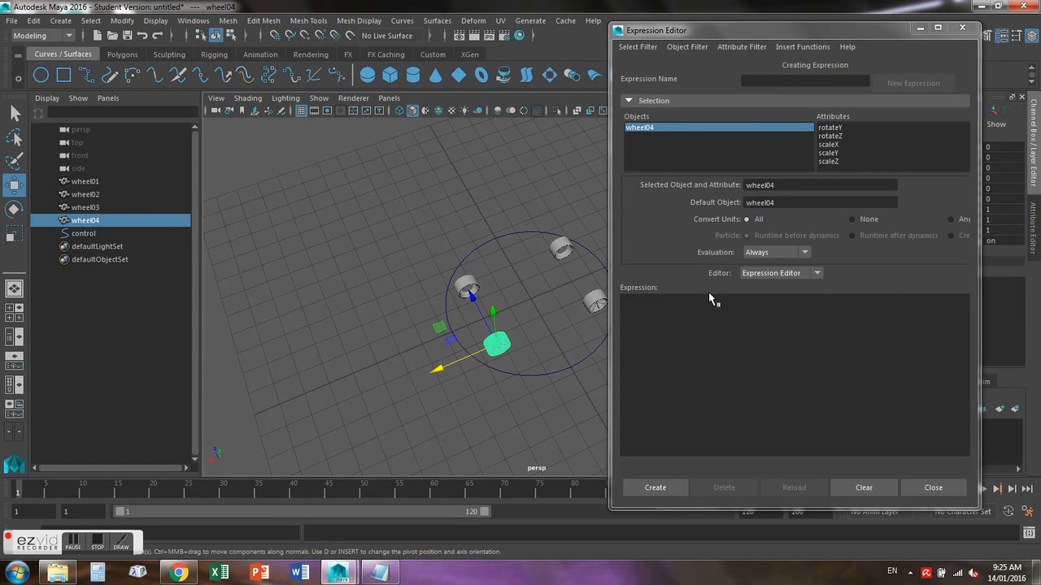
left_click(829, 136)
left_click(766, 306)
key("ctrl+v")
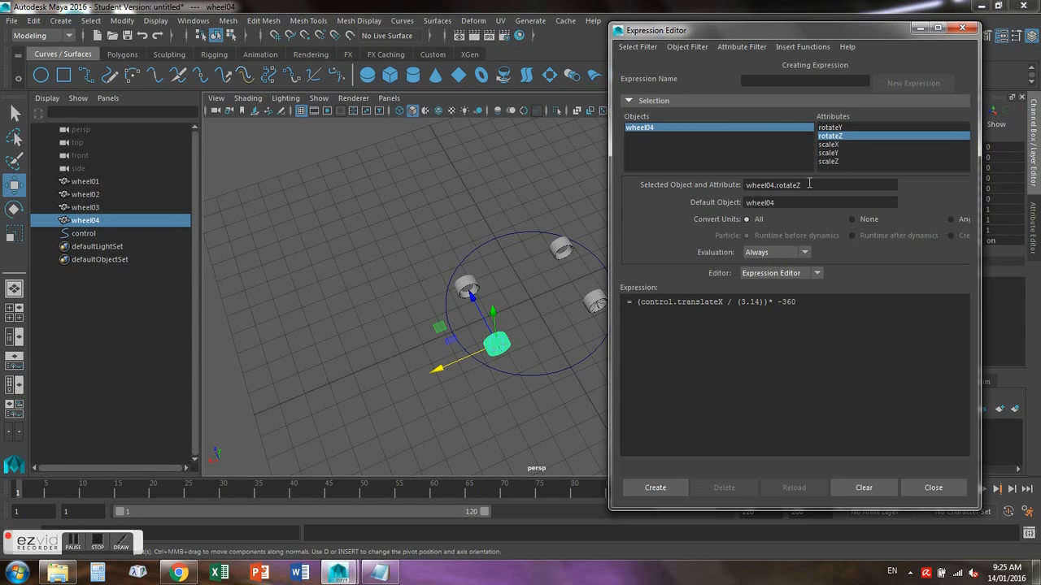
left_click_drag(809, 185, 709, 185)
key("ctrl+c")
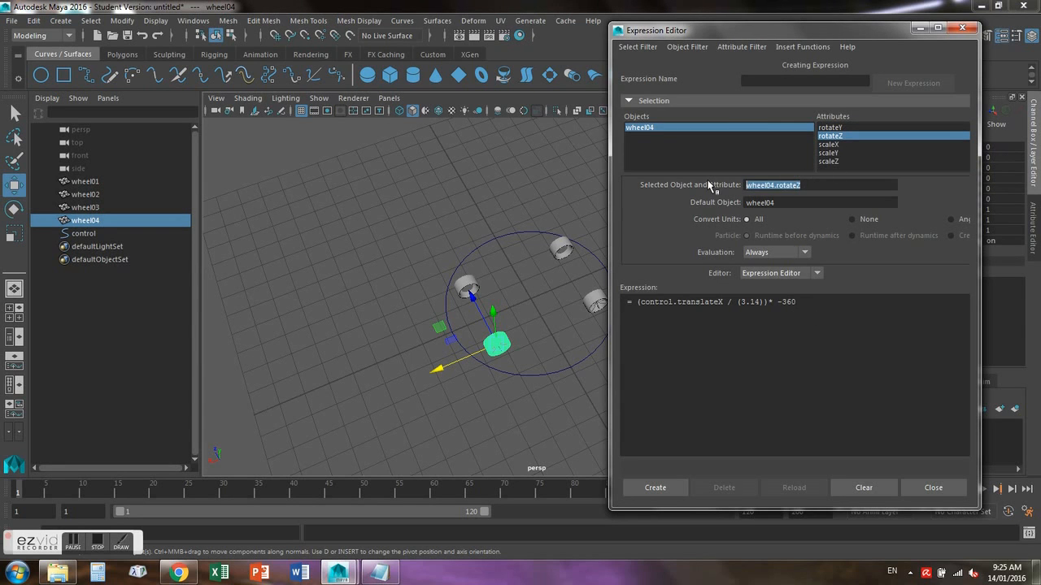
left_click(622, 301)
key("ctrl+v")
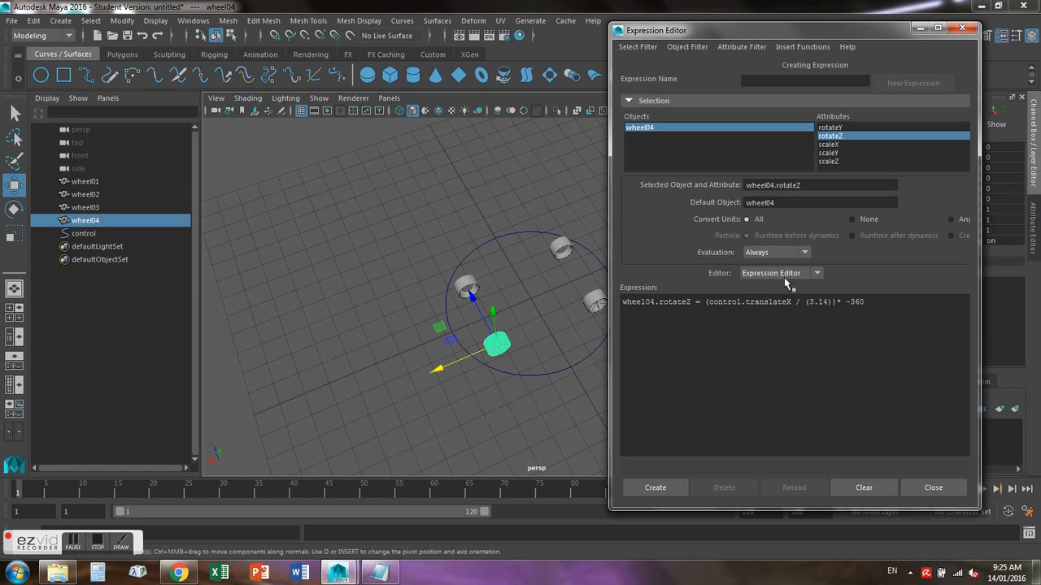
- Reselect wheel04 and check whether its rotateZ attribute holds an expression
left_click(562, 251)
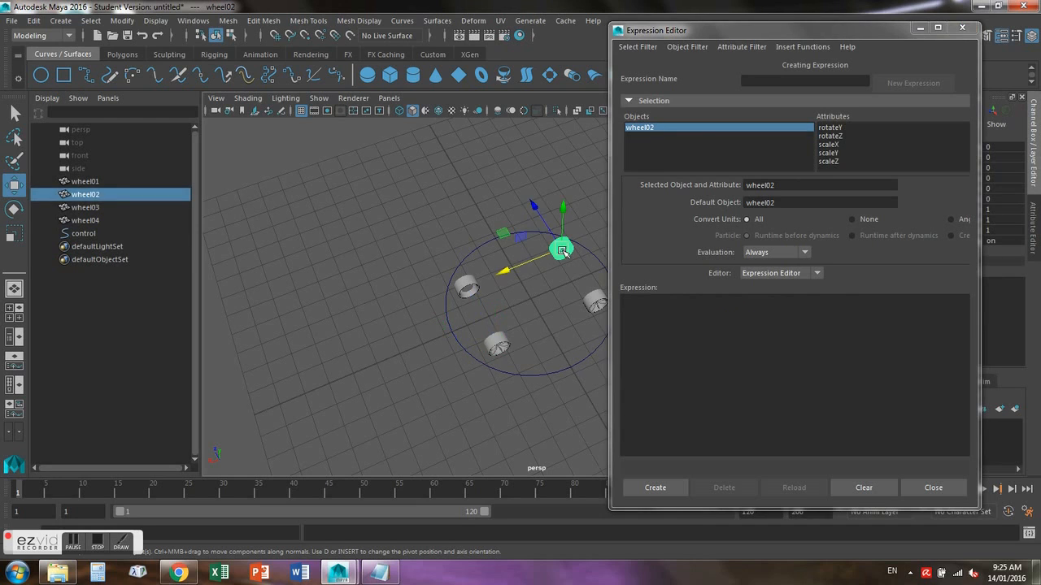
left_click(506, 344)
left_click(837, 146)
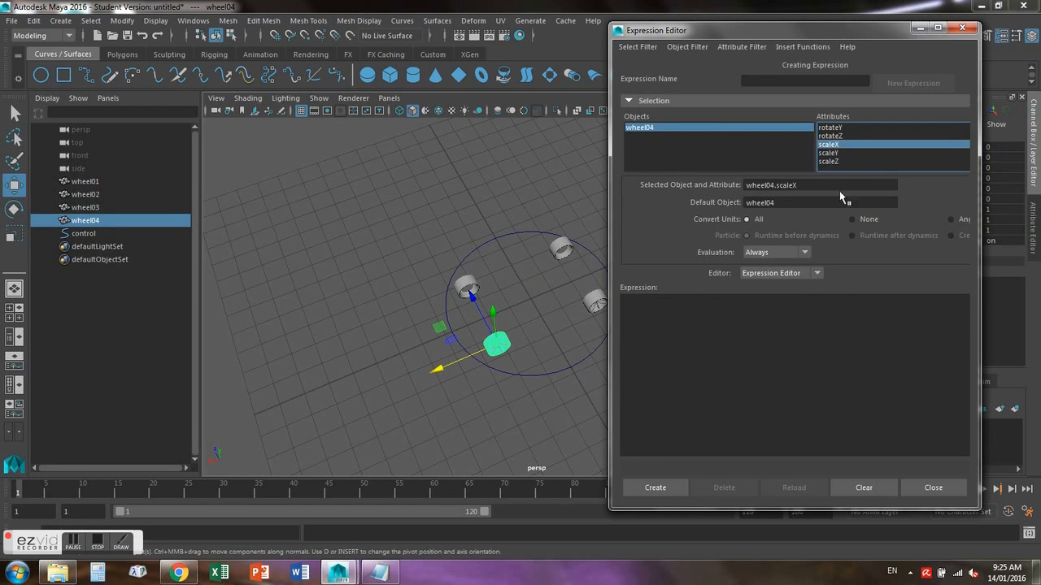
left_click(831, 136)
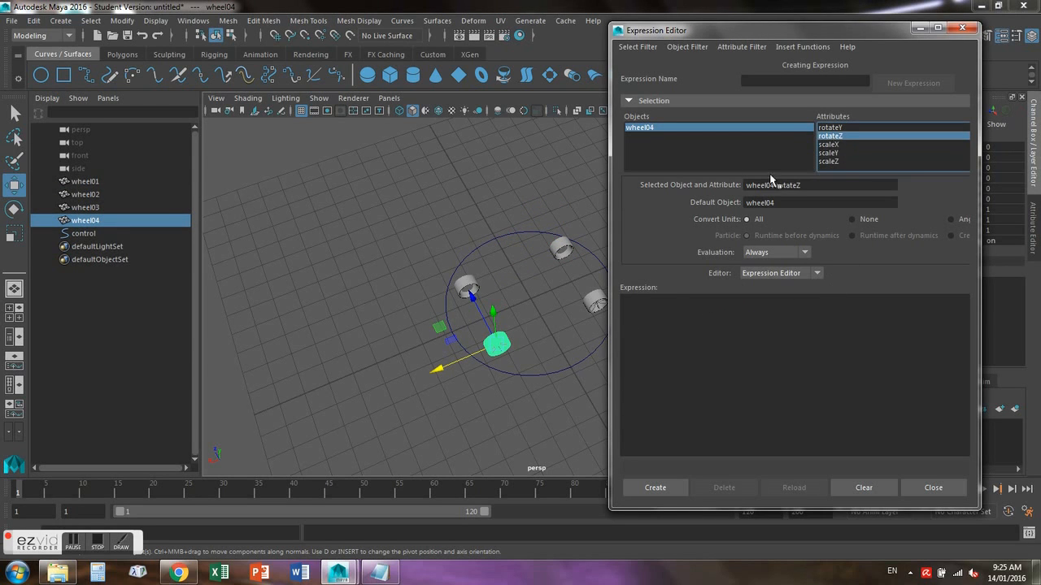
left_click(509, 297)
left_click(501, 344)
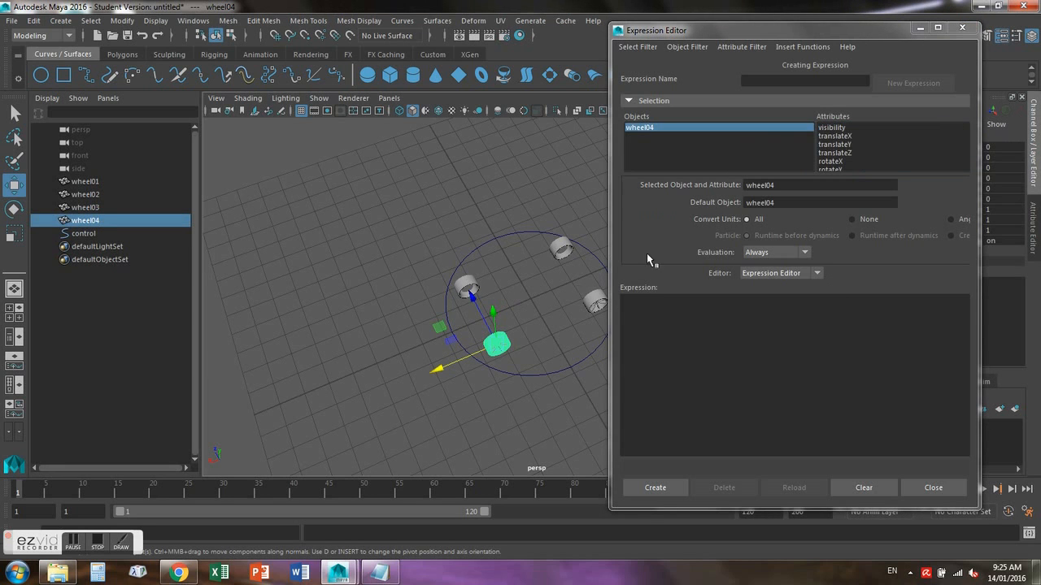
left_click(831, 163)
left_click(841, 144)
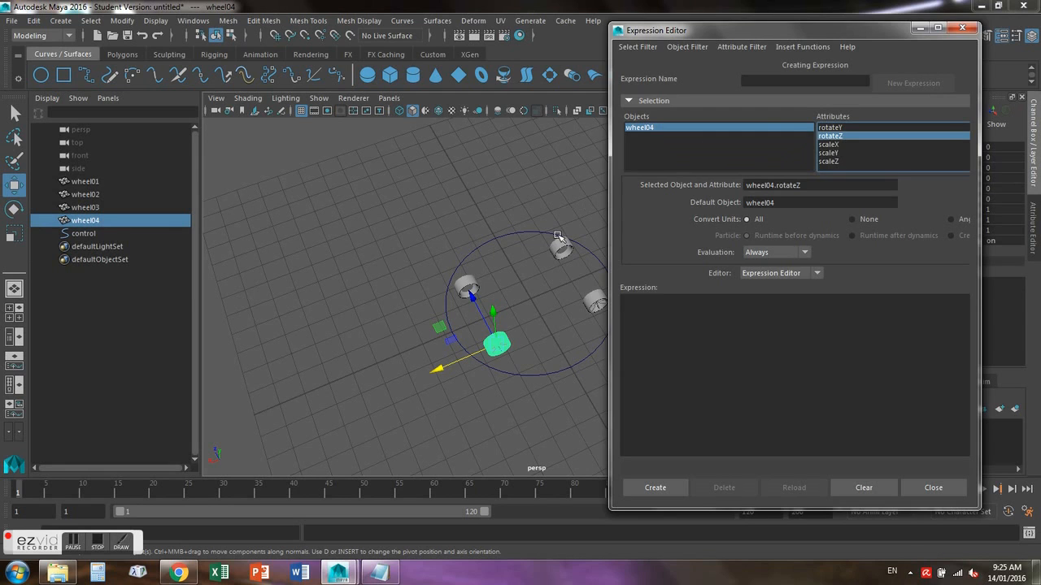
- Copy the formula = (control.translateX / (3.14))* -360 from wheel03's rotateZ expression
left_click(468, 289)
left_click(844, 136)
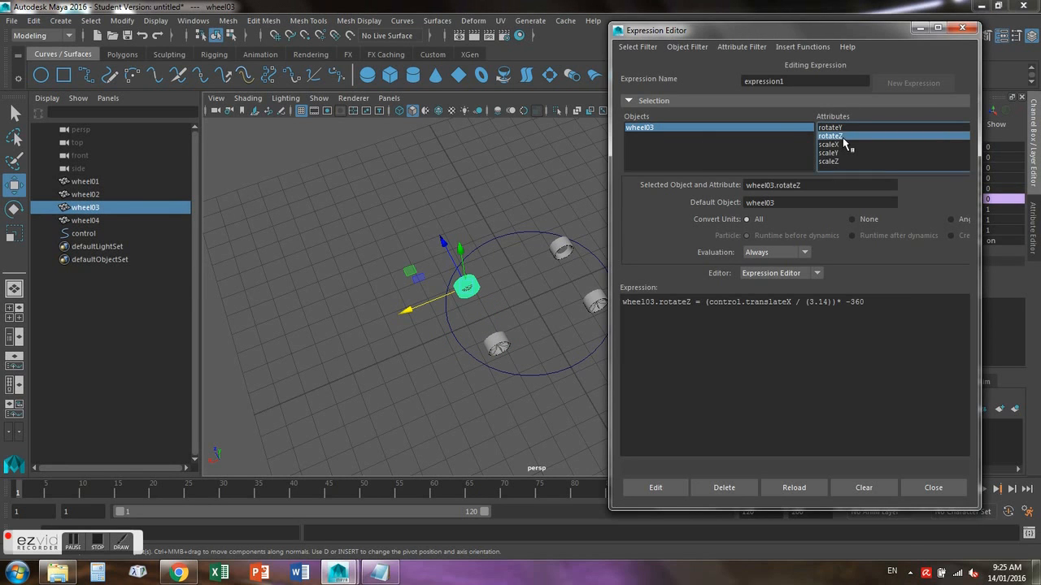
left_click_drag(865, 302, 692, 304)
key("ctrl+c")
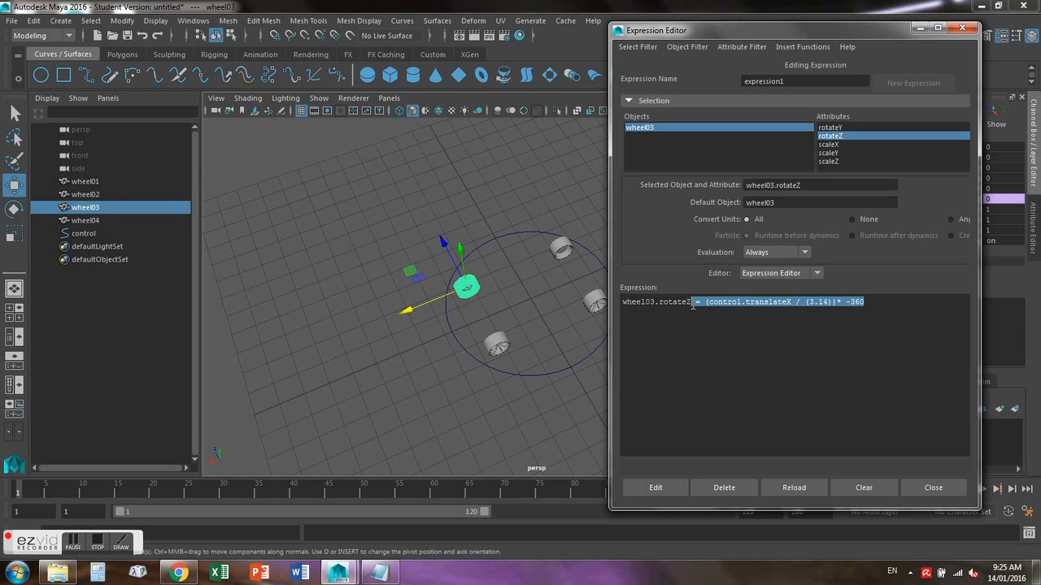
- Create an expression for wheel04's Z rotation: wheel04.rotateZ = (control.translateX / (3.14))* -360
left_click(500, 351)
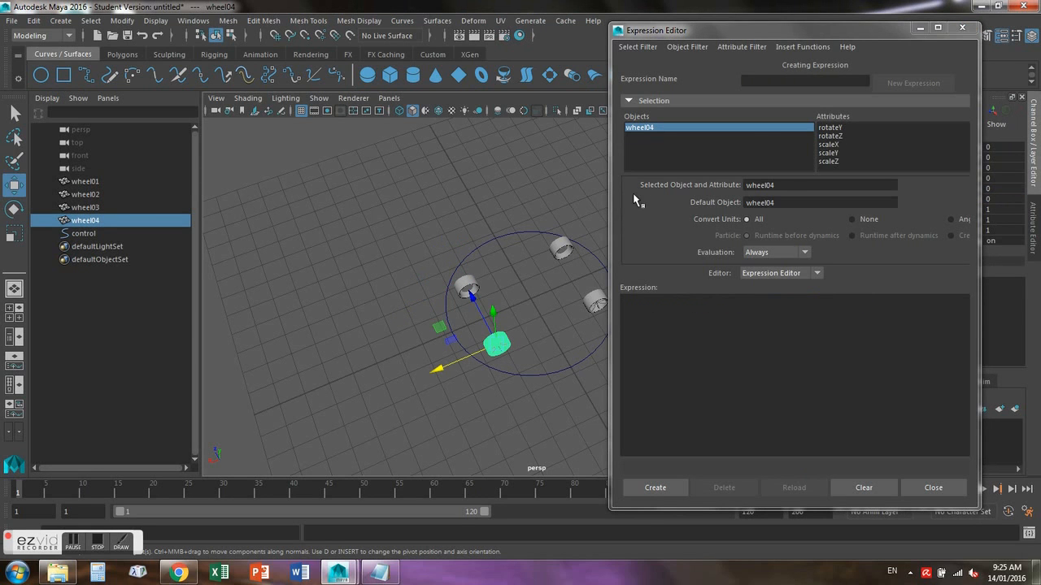
left_click(830, 136)
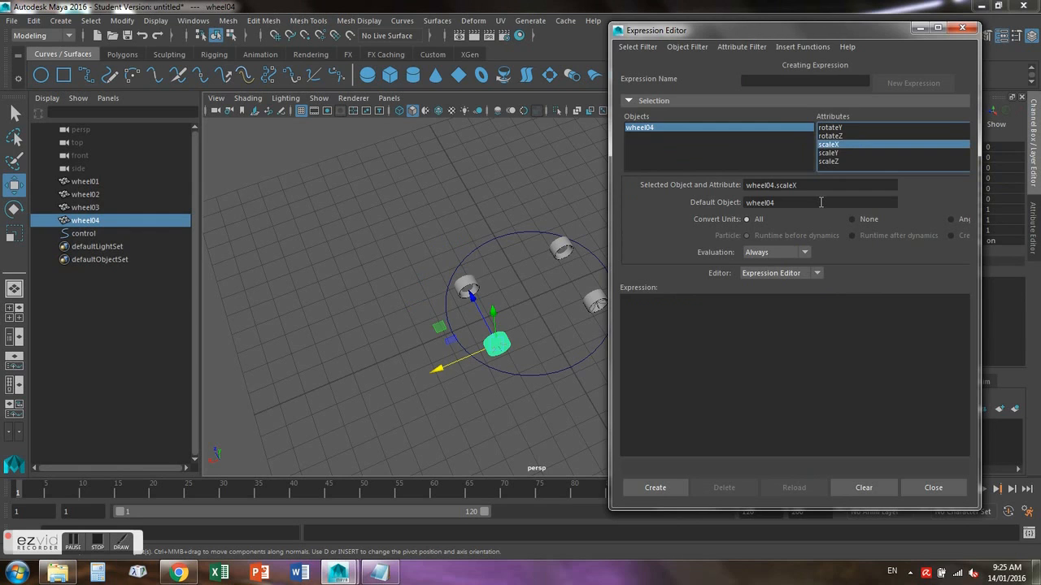
left_click(778, 301)
key("ctrl+v")
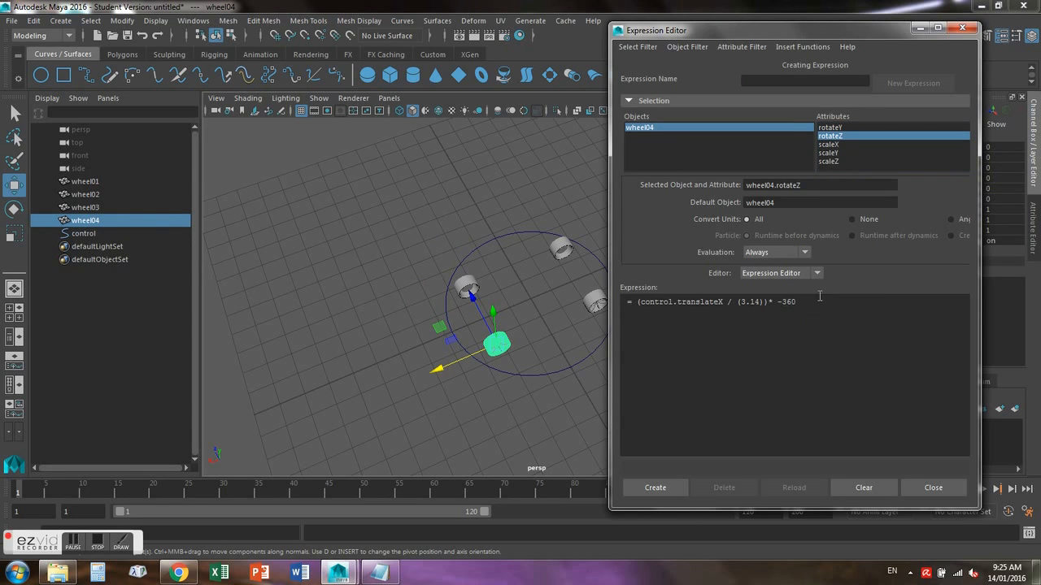
left_click_drag(801, 183, 683, 203)
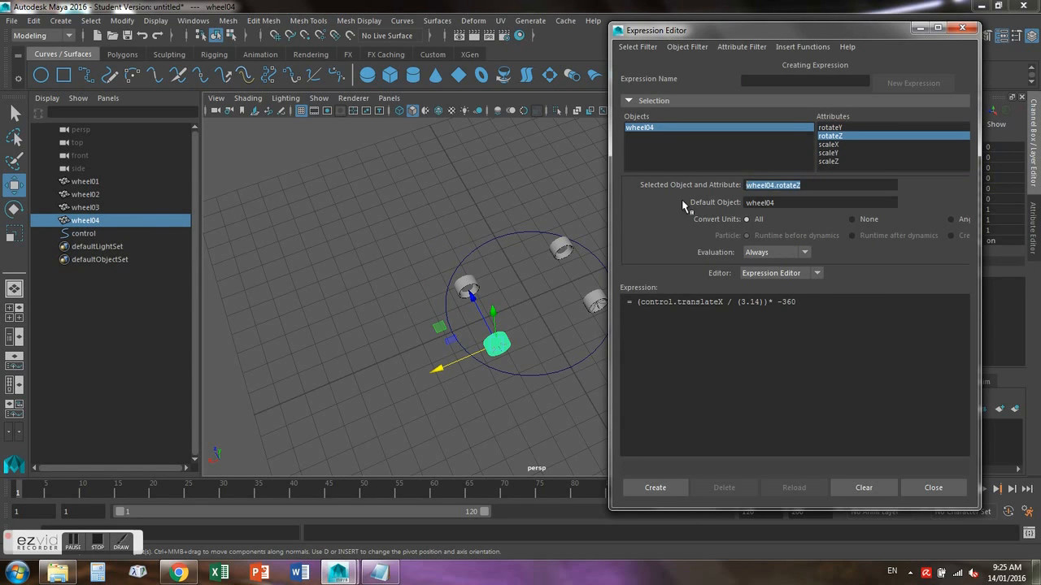
left_click(627, 305)
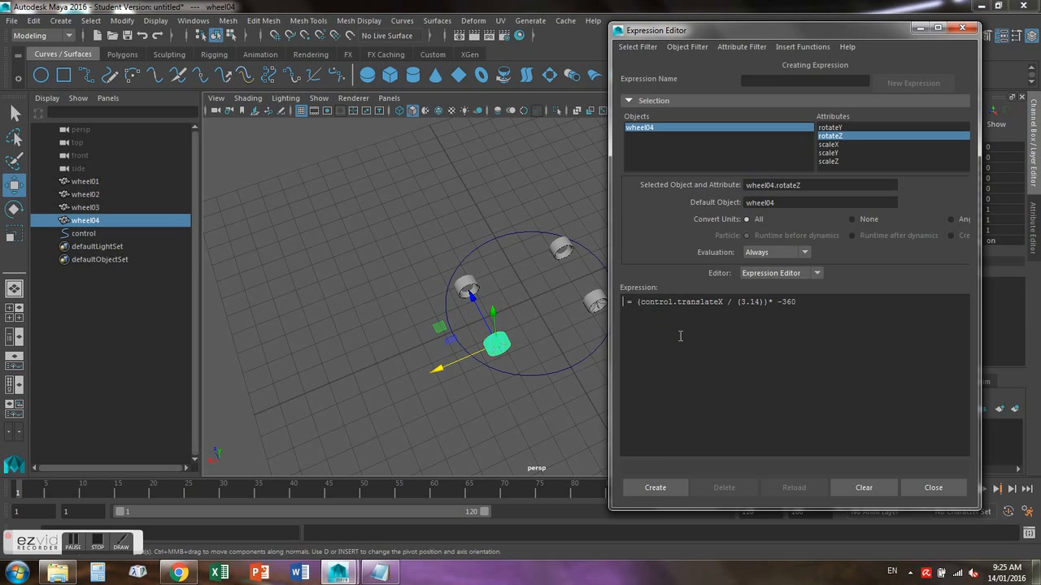
left_click(658, 478)
- Try moving the control circle slightly along X to test the wheels and undo the last move
left_click(560, 371)
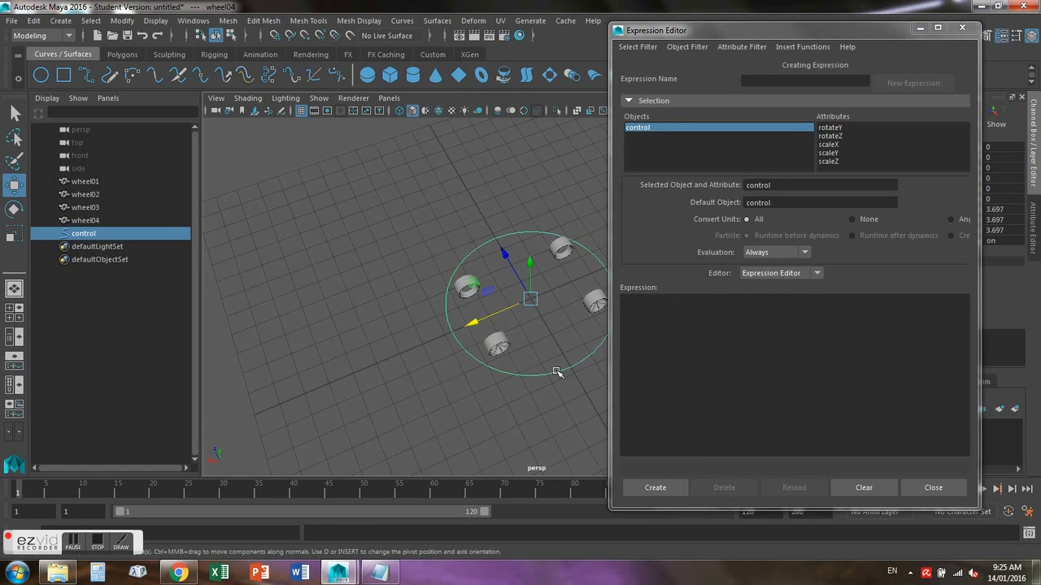
left_click_drag(474, 322, 470, 323)
left_click_drag(476, 409, 500, 356, "alt")
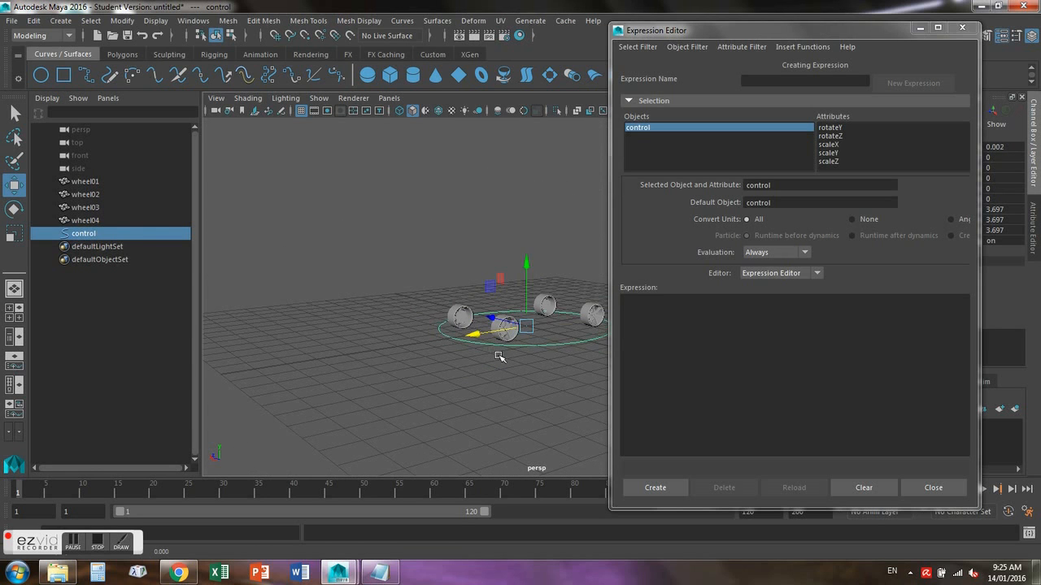
key("ctrl+z")
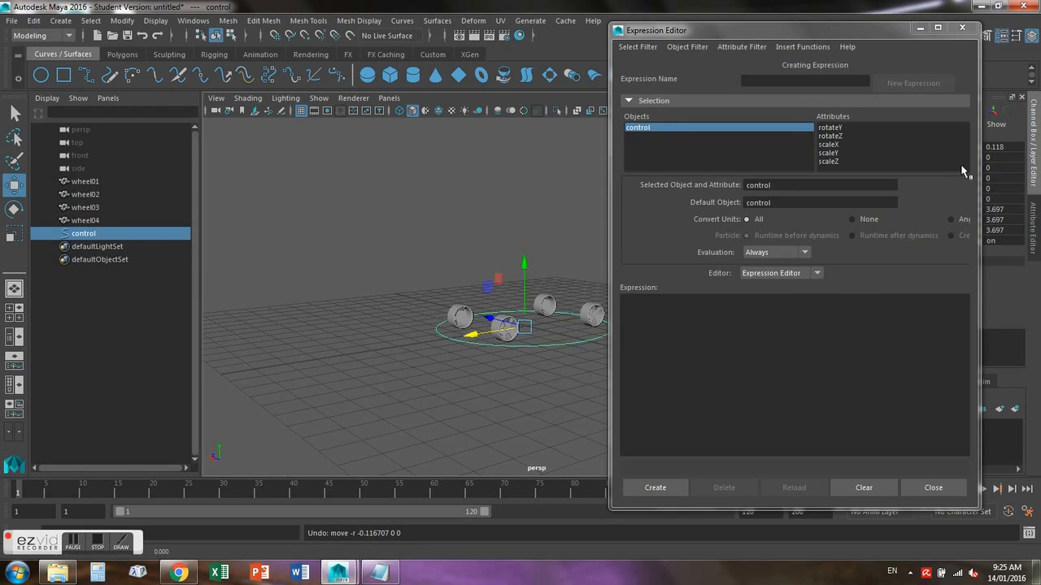
- Set the control circle's Translate X to 0
left_click(1019, 147)
type("0")
key("Return")
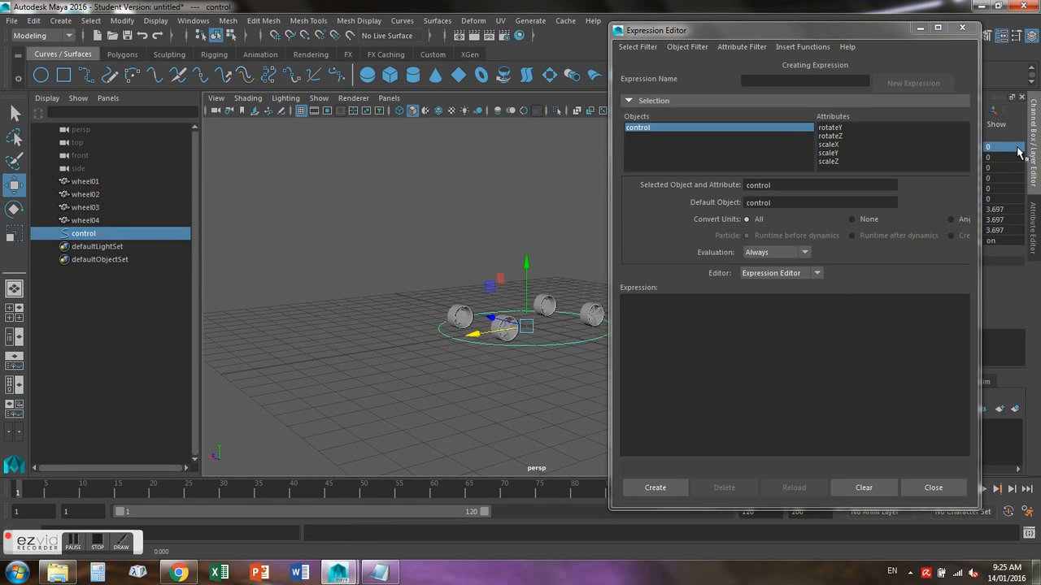
left_click(872, 335)
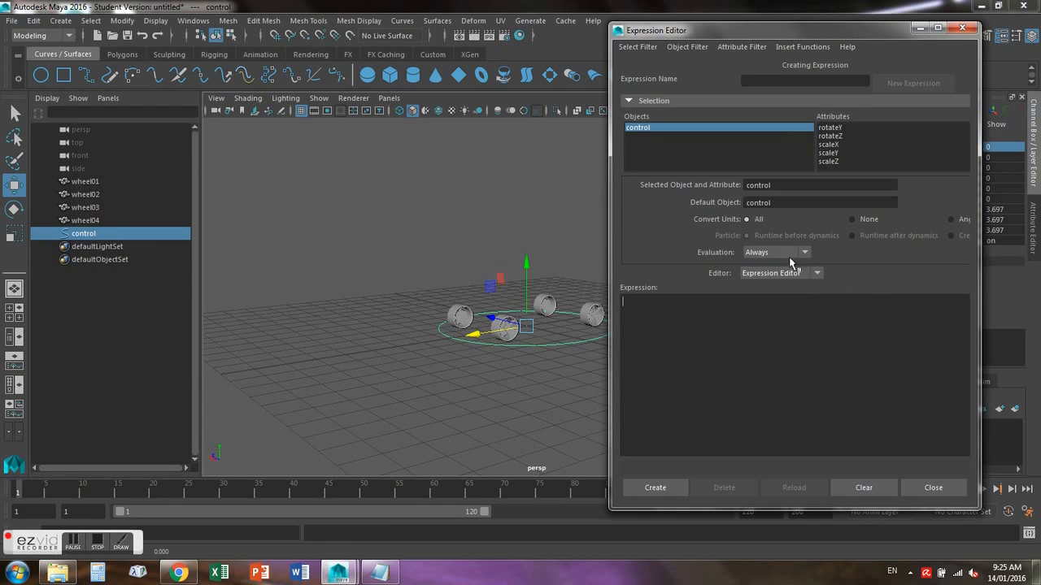
- Copy the full expression text from wheel04's rotateZ attribute
left_click(505, 329)
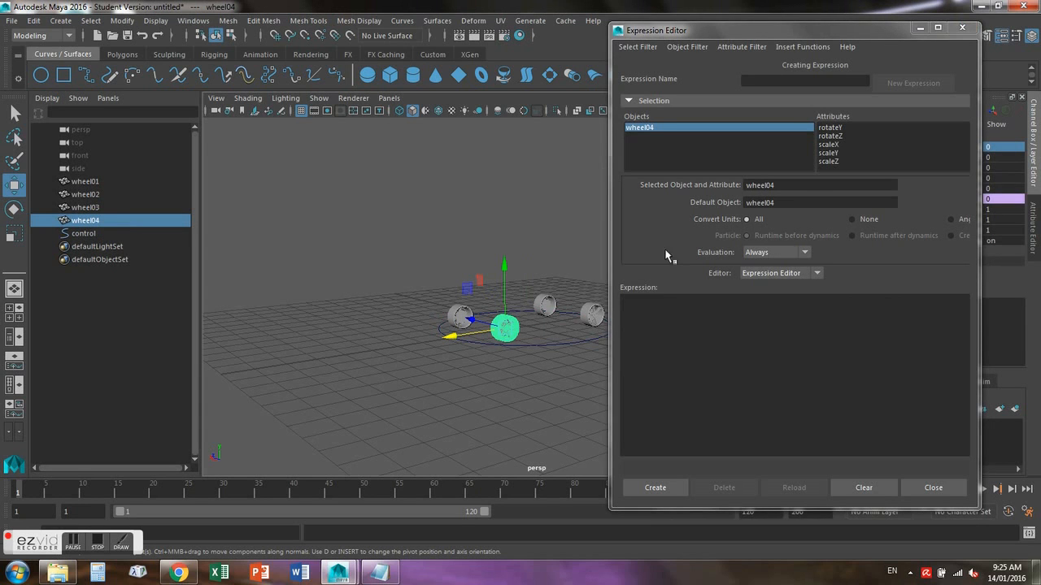
left_click(842, 137)
left_click_drag(865, 302, 693, 302)
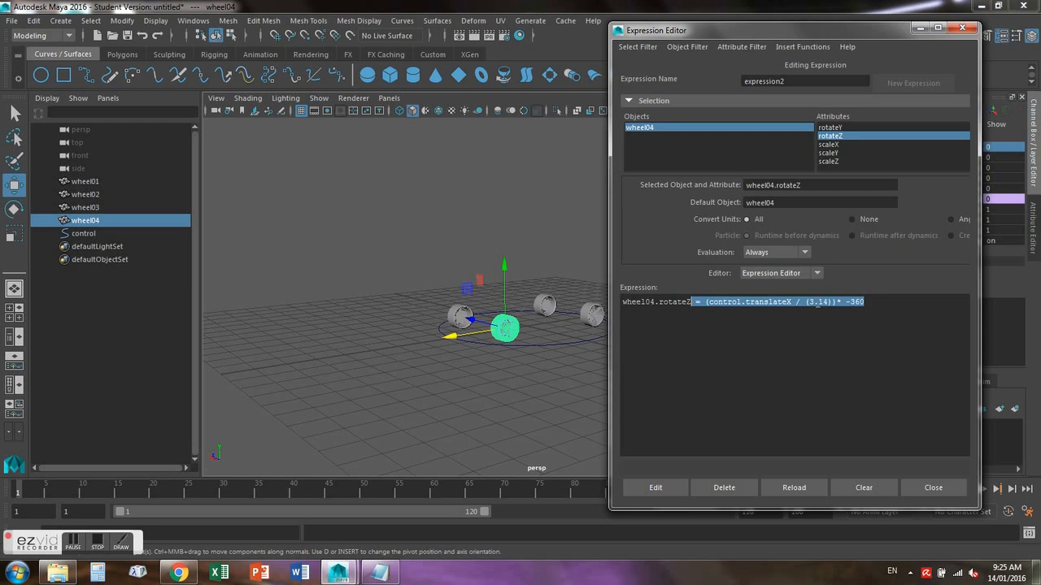
left_click(882, 301)
left_click_drag(620, 314, 843, 313)
key("ctrl+c")
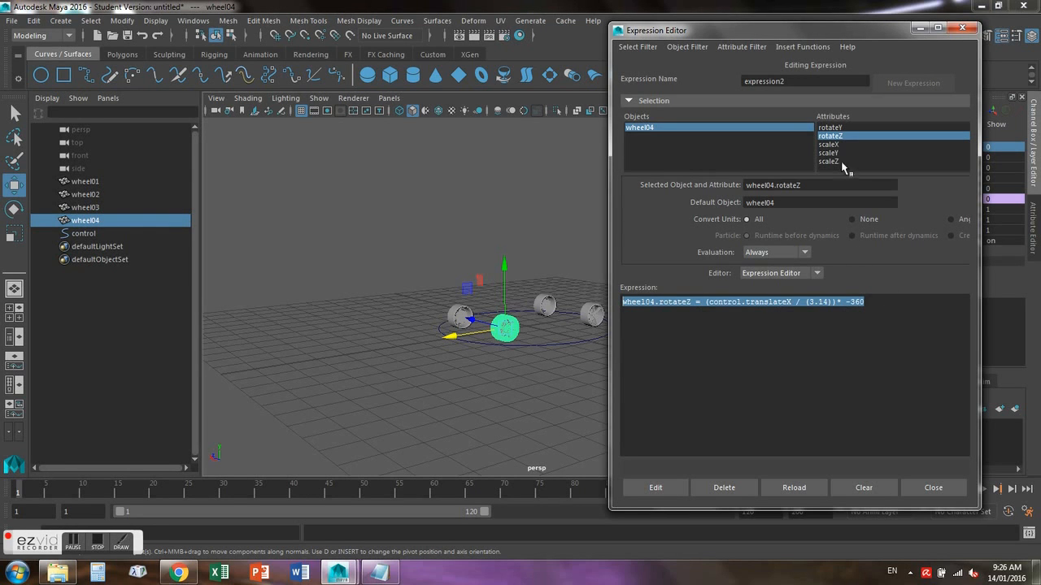
- Create an expression for wheel02's Z rotation: wheel02.rotateZ = (control.translateX / (3.14))* -360
left_click(551, 315)
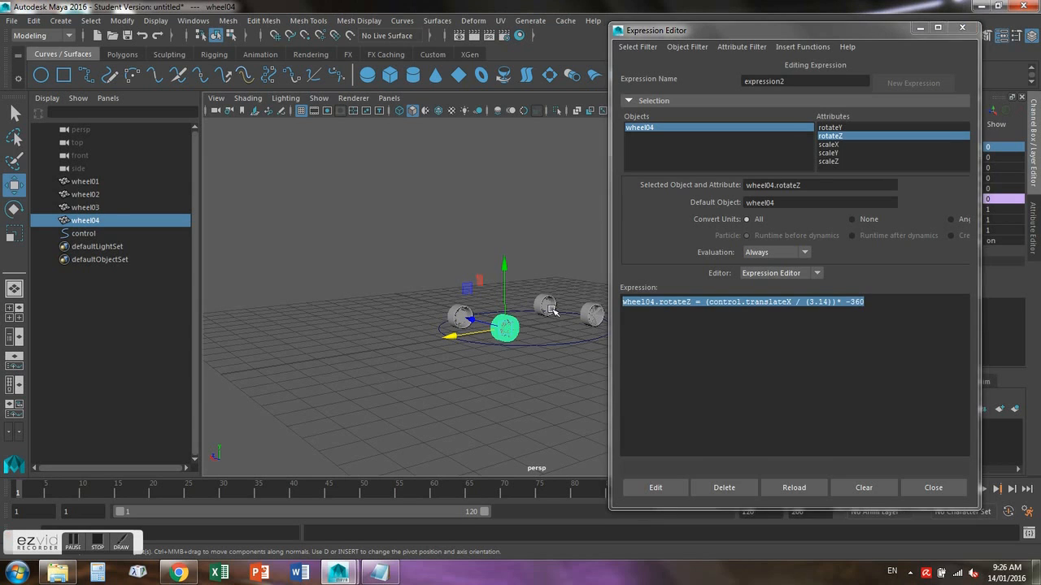
left_click(830, 137)
left_click(718, 330)
key("ctrl+v")
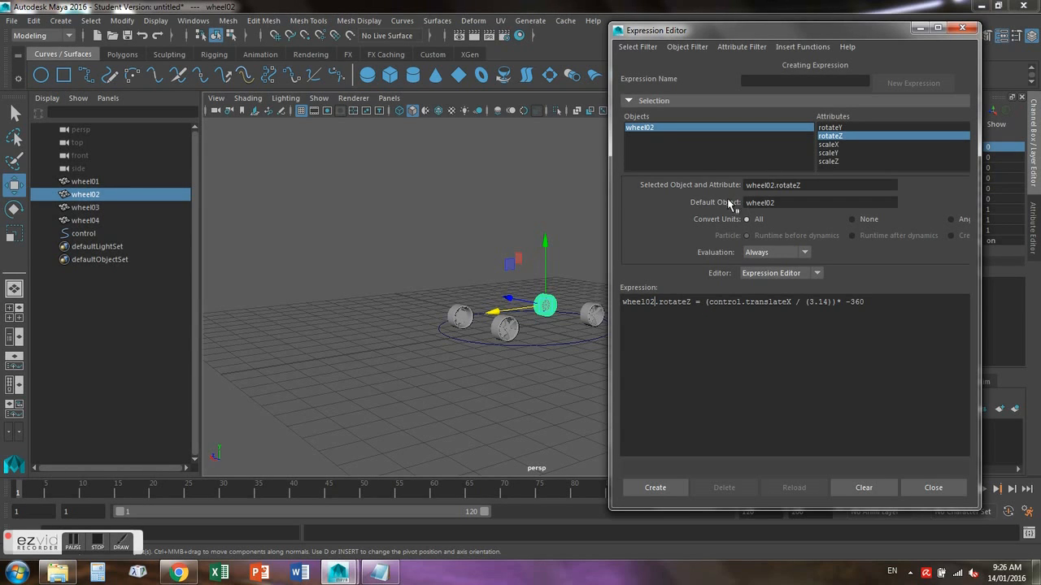
left_click(655, 488)
- Create an expression for wheel01's Z rotation: wheel01.rotateZ = (control.translateX / (3.14))* -360
left_click(591, 321)
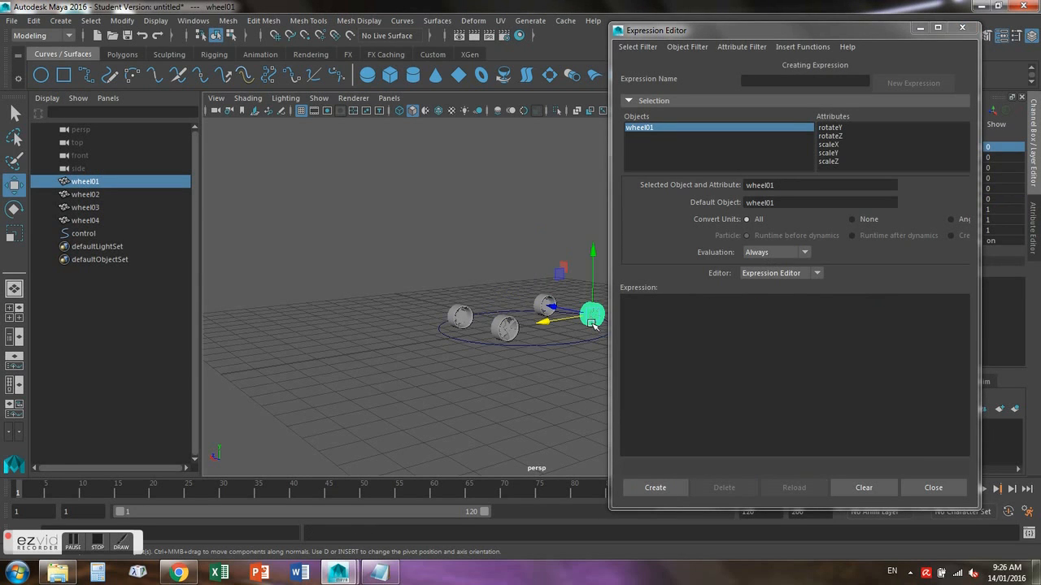
left_click(830, 136)
left_click(777, 304)
key("ctrl+v")
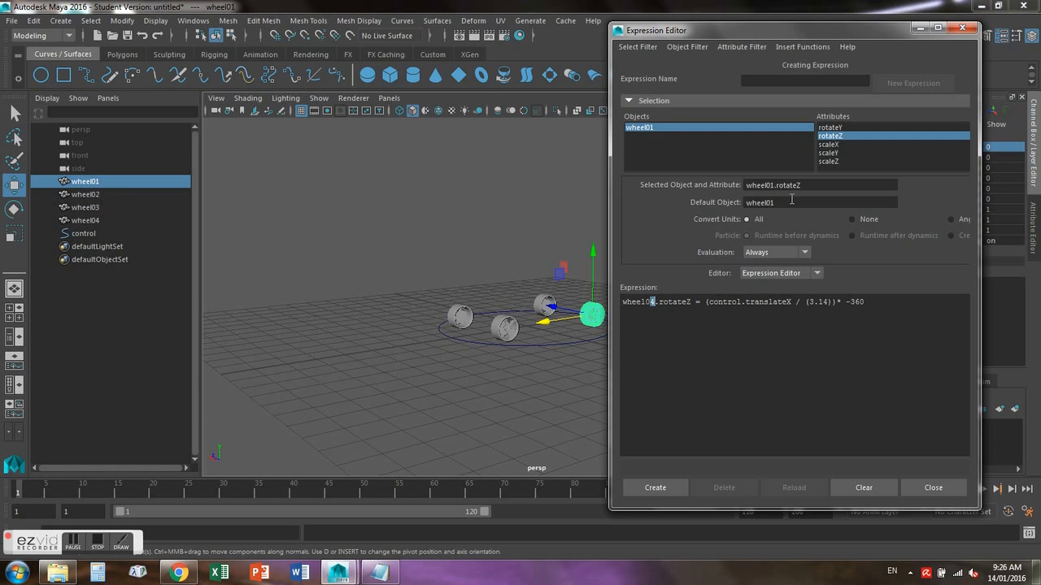
left_click(655, 488)
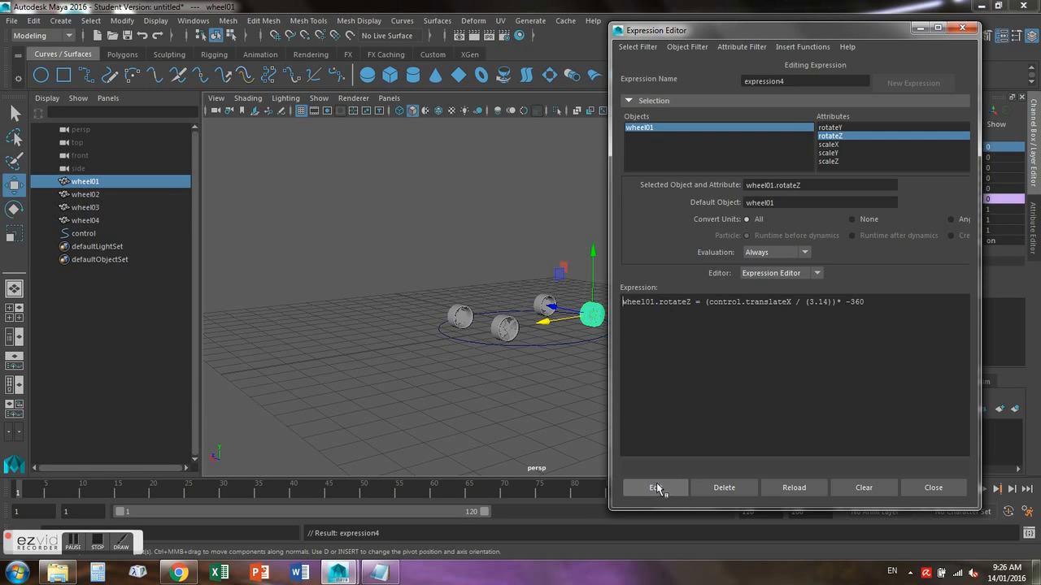
- Minimize the Expression Editor, try moving the control circle along X to test all four wheels, and undo the move
left_click(163, 233)
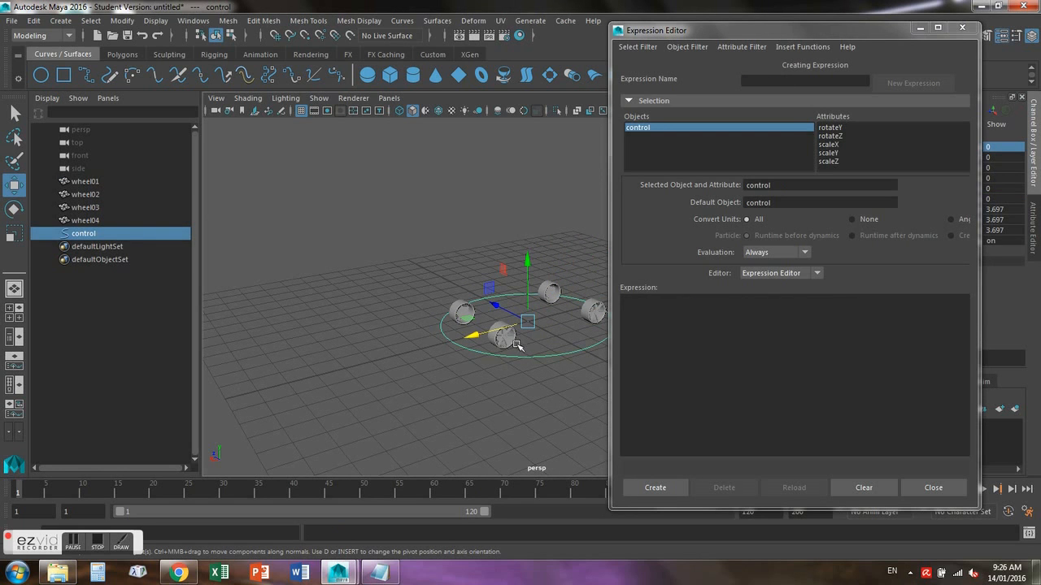
scroll(515, 364, "up", 3)
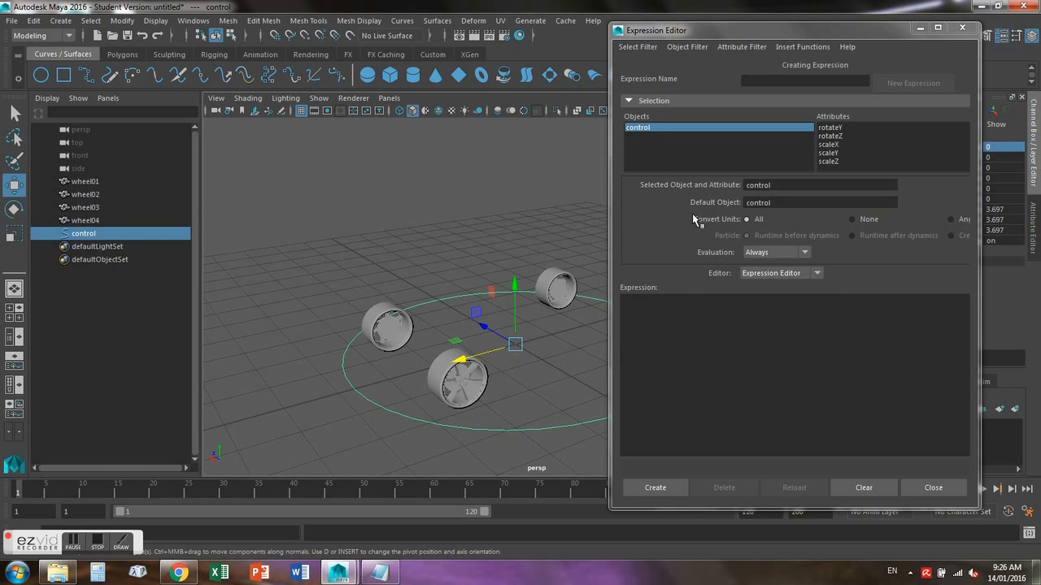
left_click(919, 27)
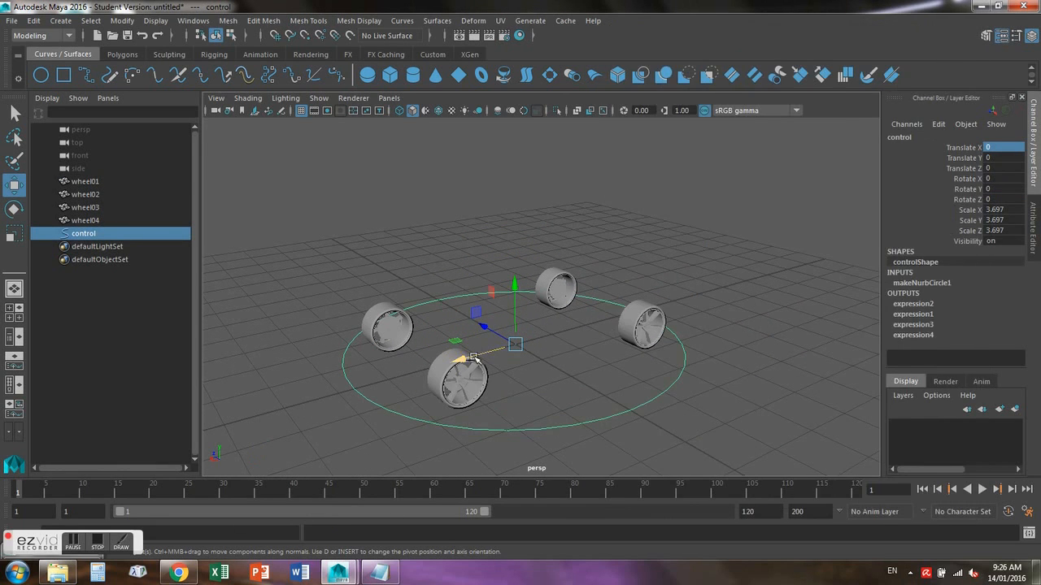
left_click_drag(461, 362, 476, 318)
key("ctrl+z")
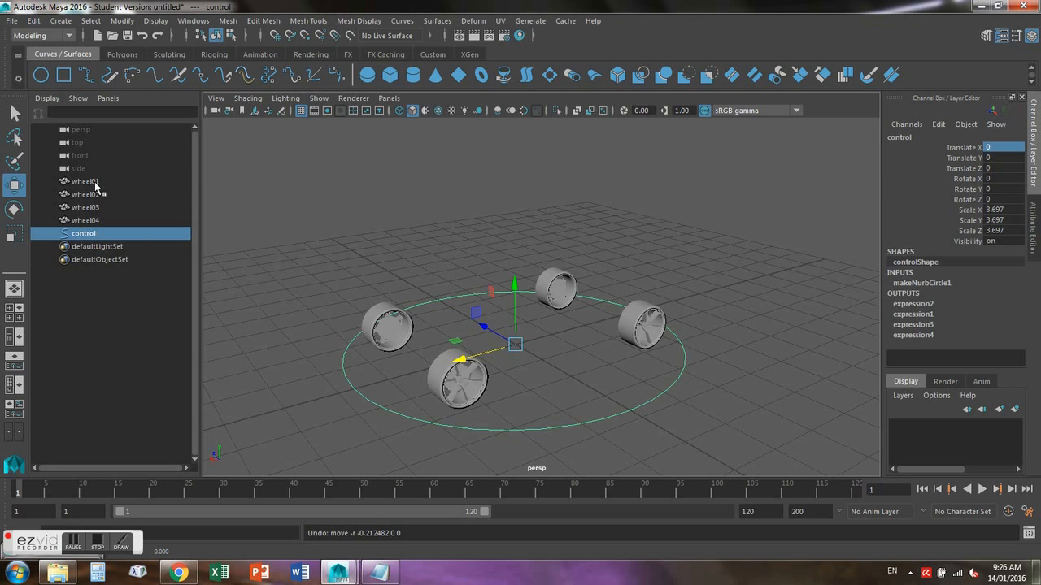
- Parent wheel01 through wheel04 under the control circle and expand its hierarchy
left_click_drag(95, 184, 94, 220)
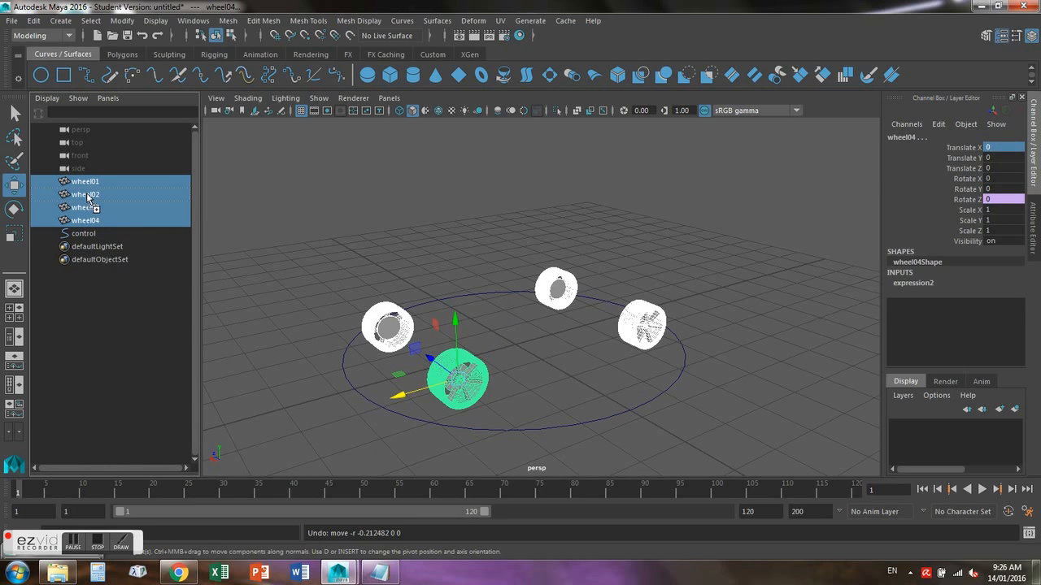
middle_click_drag(87, 212, 87, 236)
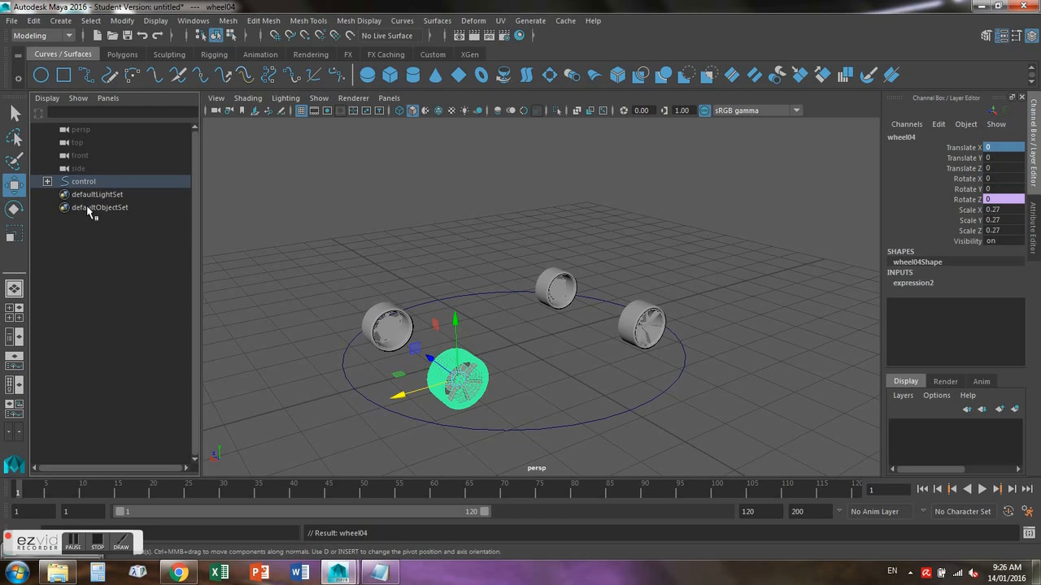
left_click(47, 181)
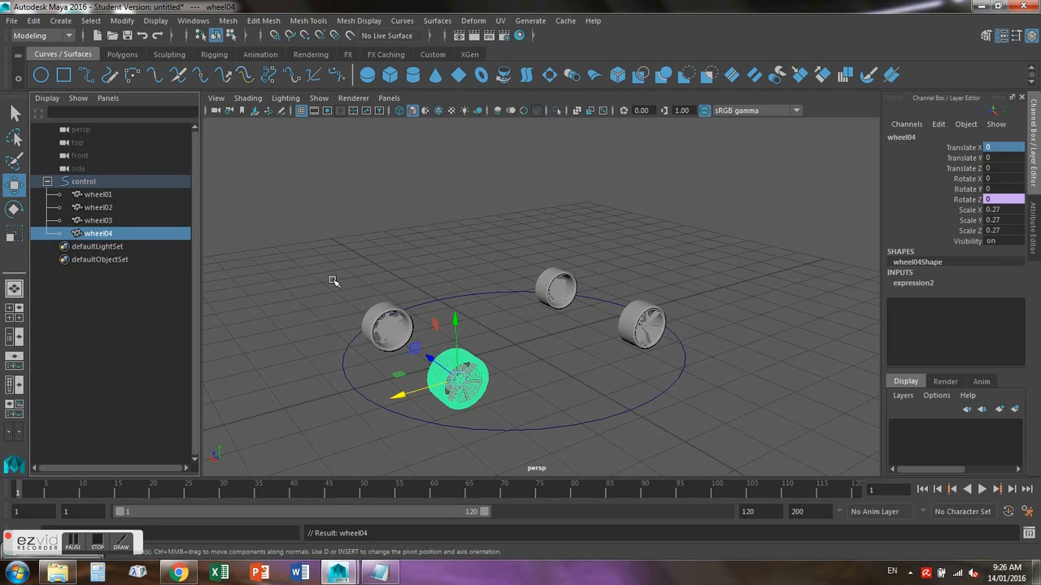
- Try moving the control circle along X with its parented wheels, undo the move and clear the selection
left_click(473, 430)
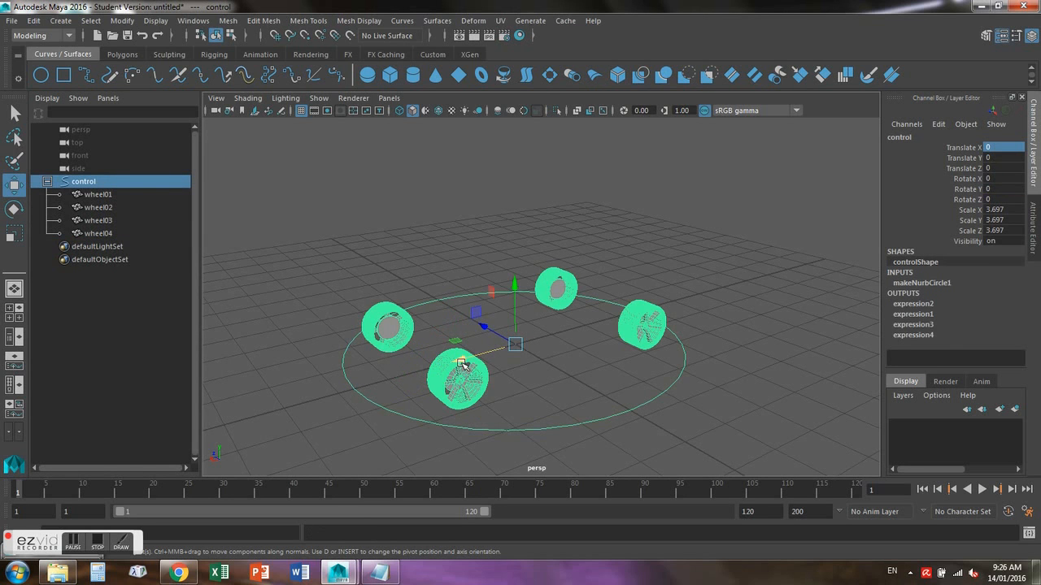
left_click_drag(461, 364, 514, 313)
key("ctrl+z")
left_click(652, 249)
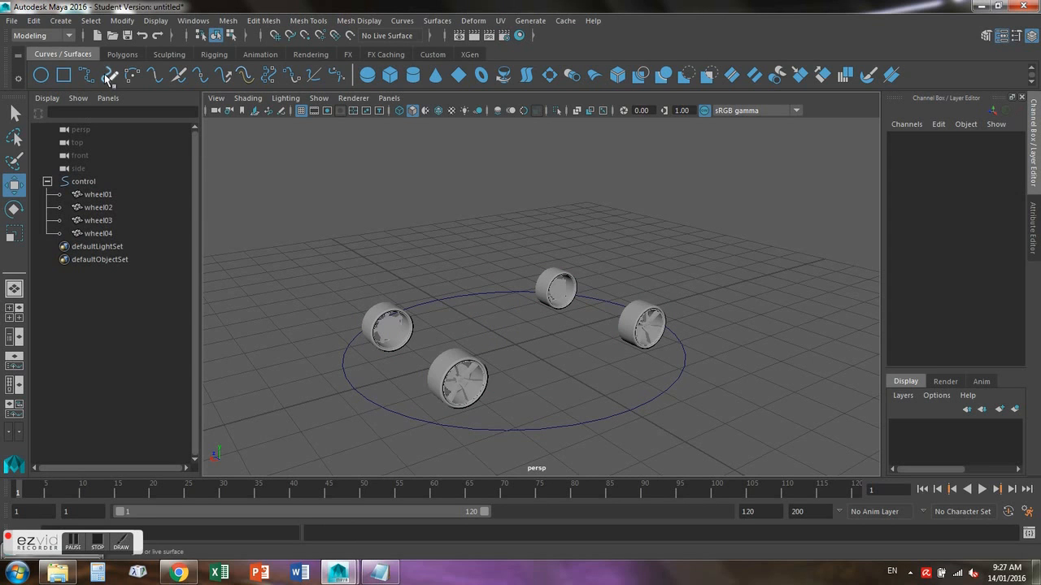
- Create a polygon sphere at the origin and stretch it along X to a Scale X of about 3.447
left_click(122, 54)
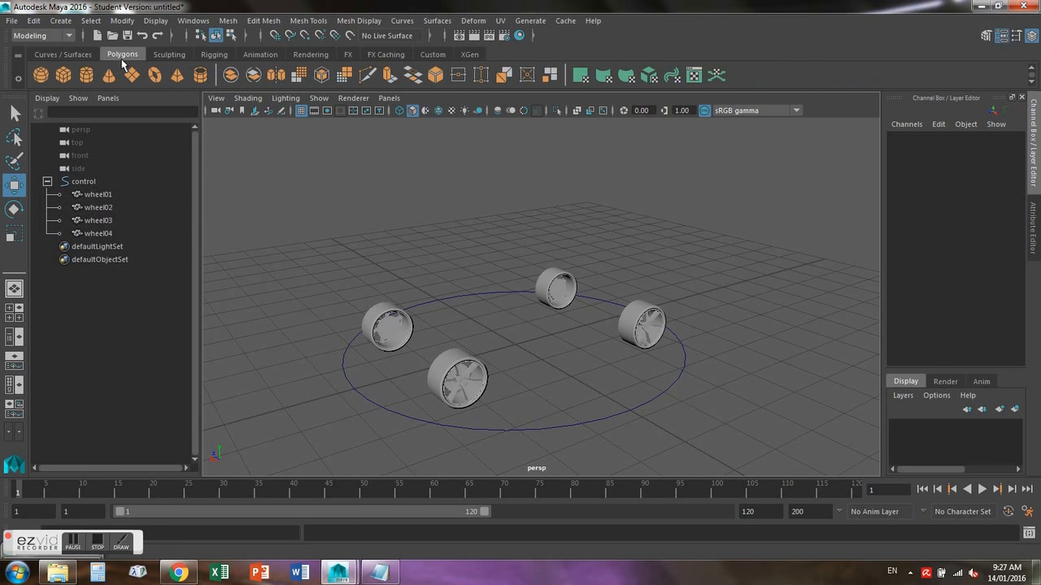
left_click(39, 76)
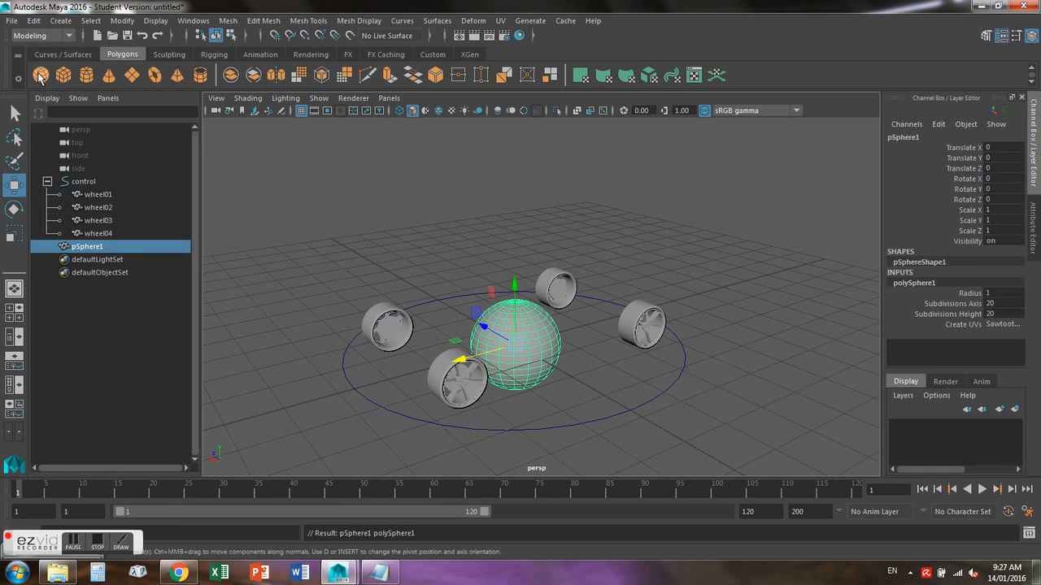
left_click(15, 235)
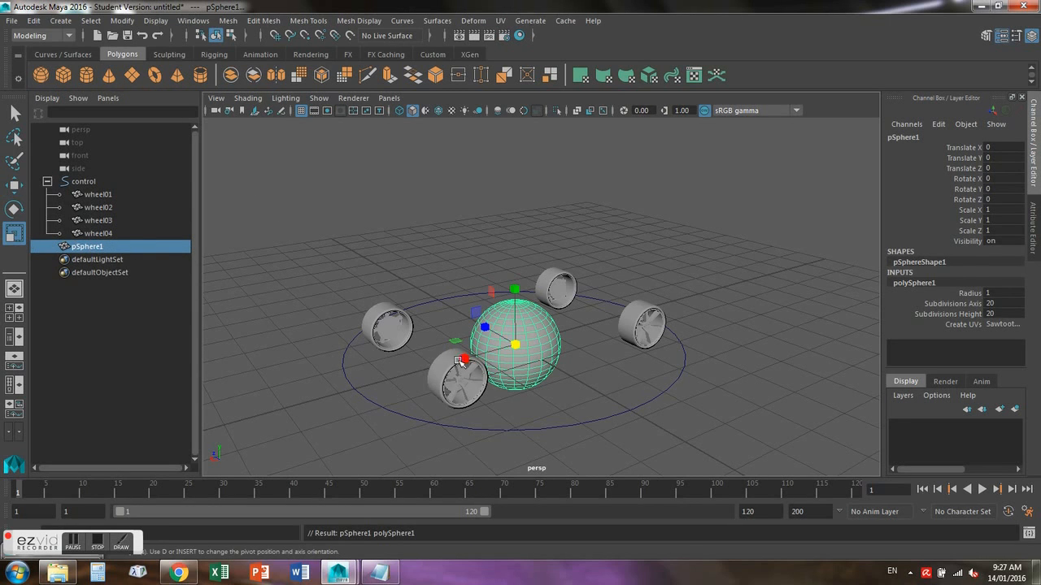
left_click_drag(463, 360, 308, 386)
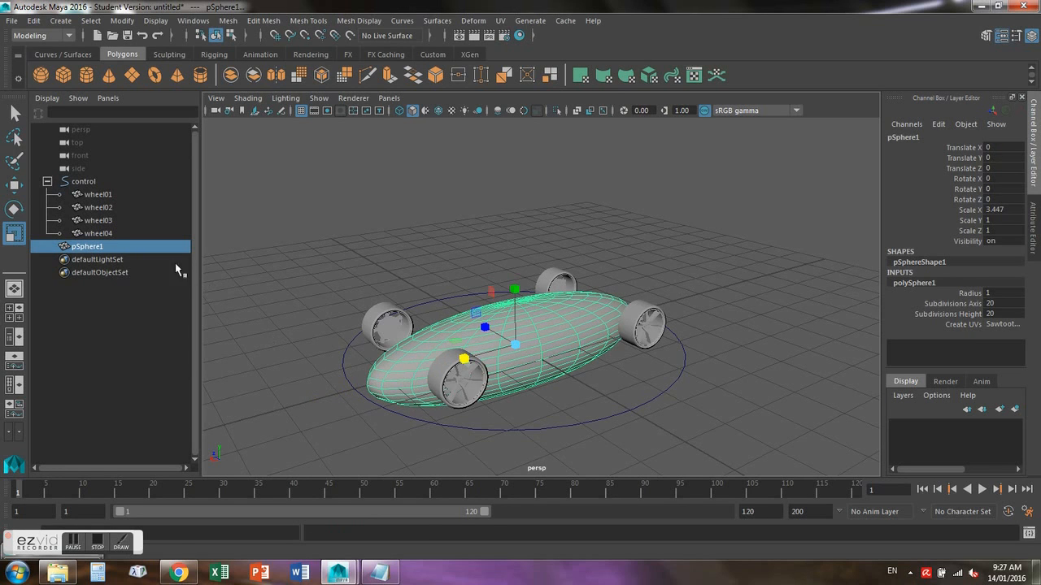
- Raise the stretched sphere above the wheels to a Translate Y of about 0.98
left_click(13, 185)
left_click_drag(520, 292, 520, 262)
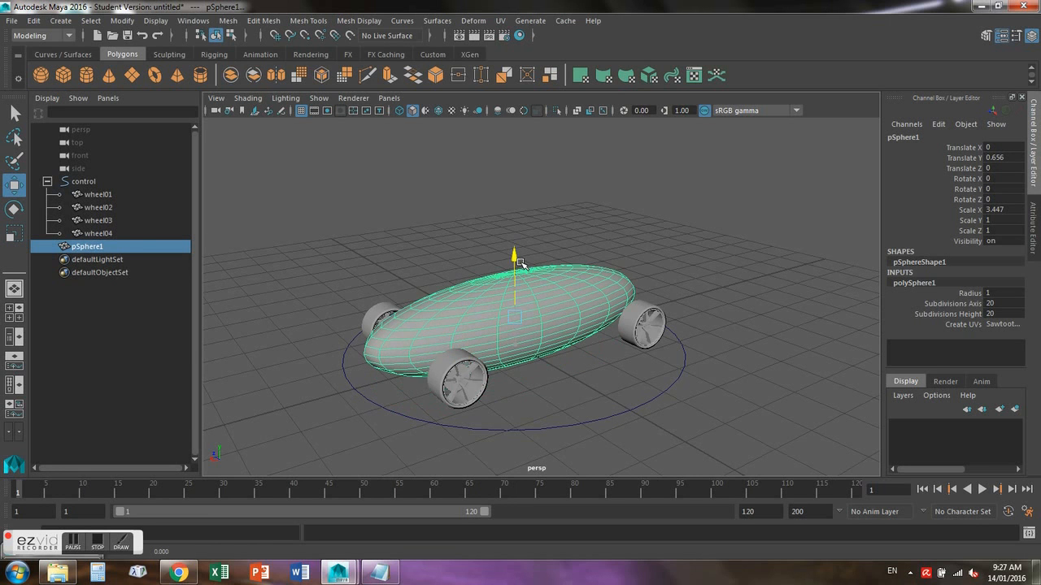
left_click_drag(541, 367, 600, 348, "alt")
left_click_drag(499, 266, 499, 250)
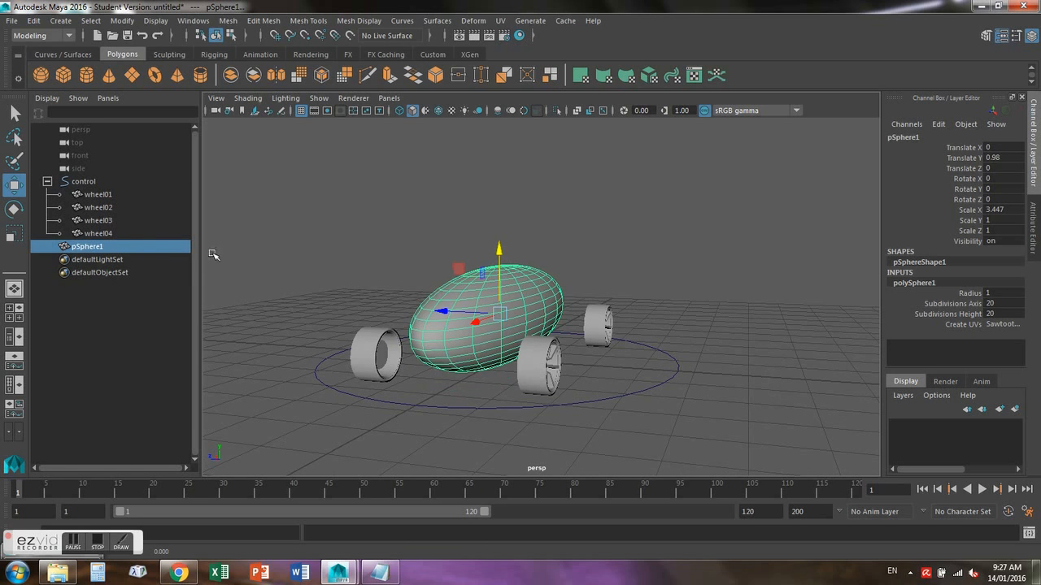
- Scale the sphere up uniformly to about 4.164 in X and 1.208 in Y and Z, and deselect it
left_click(13, 234)
left_click_drag(499, 313, 539, 315)
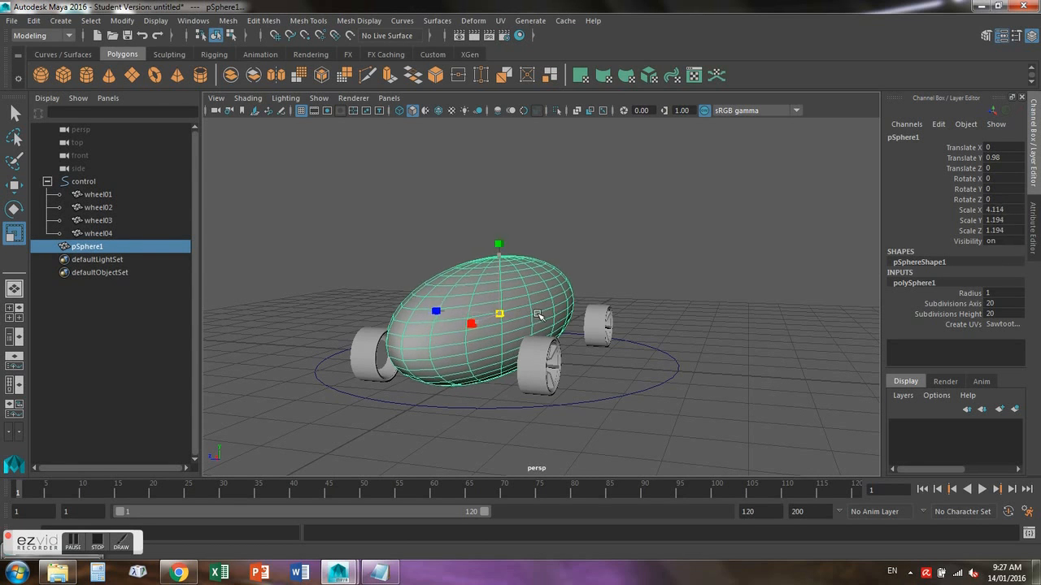
left_click(657, 351)
left_click(365, 271)
left_click_drag(365, 271, 344, 304, "alt")
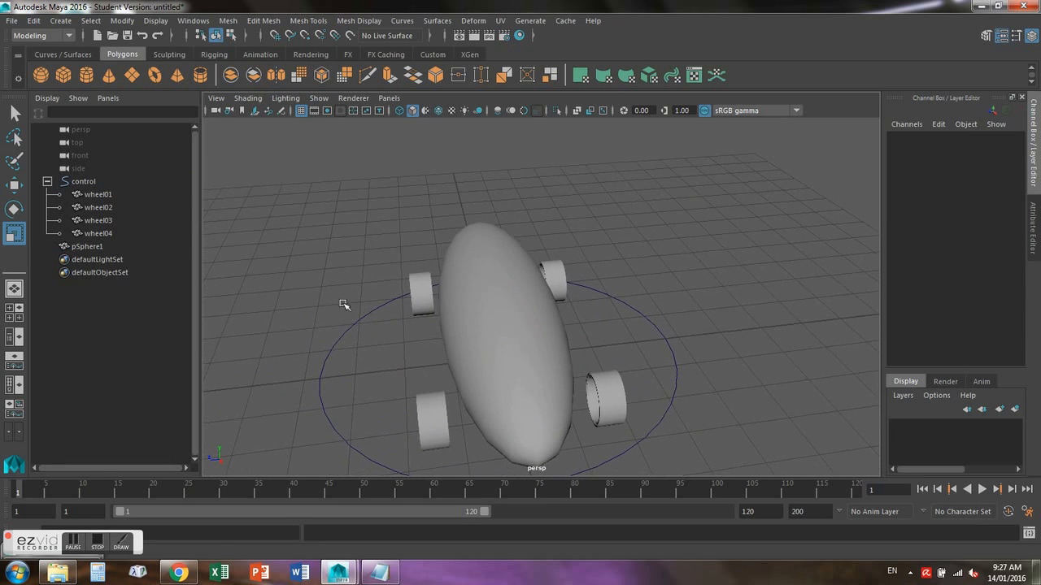
- Parent pSphere1 under the control circle alongside the wheels and clear the selection
left_click(89, 246)
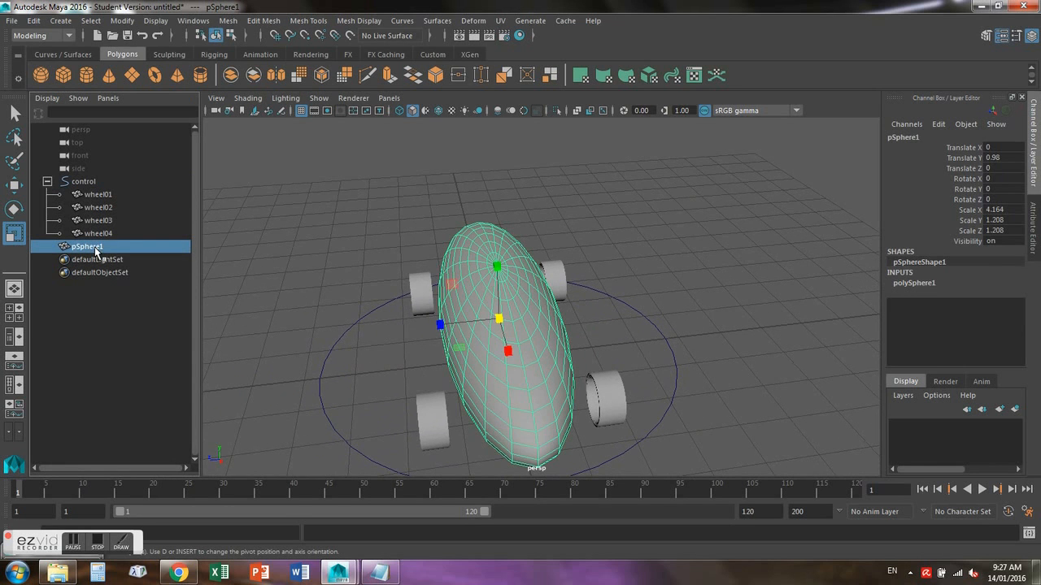
middle_click_drag(99, 258, 96, 189)
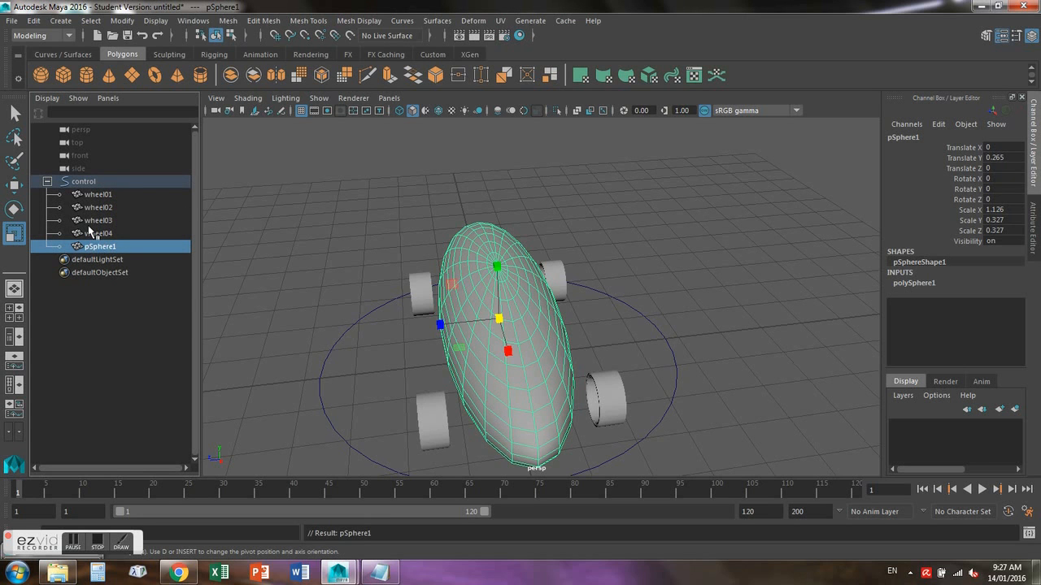
left_click(727, 342)
- Try moving the control circle about 0.63 along X to test the whole car, and undo the move
left_click_drag(727, 341, 533, 288, "alt")
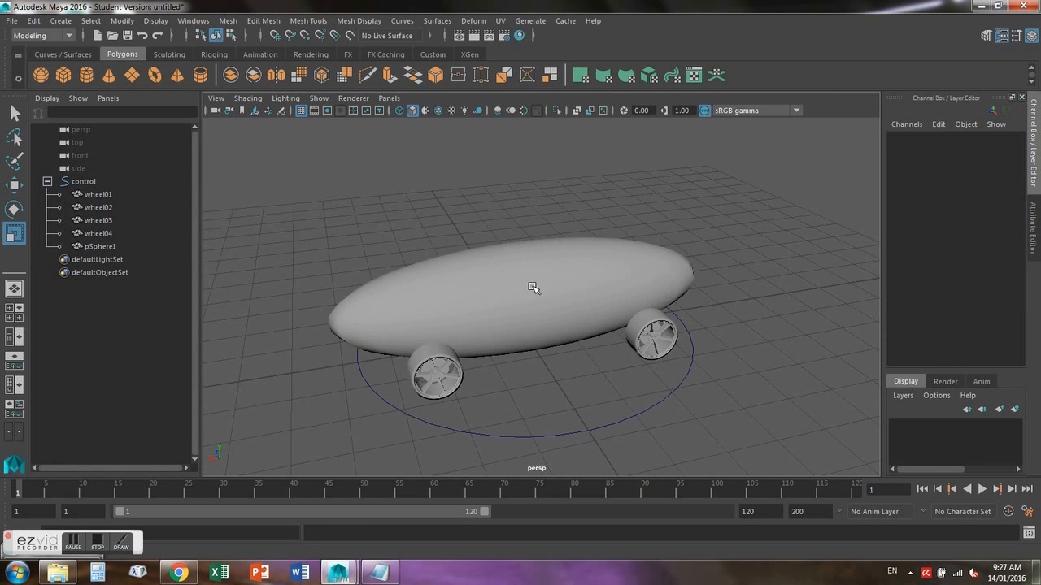
scroll(475, 268, "down", 2)
left_click(479, 401)
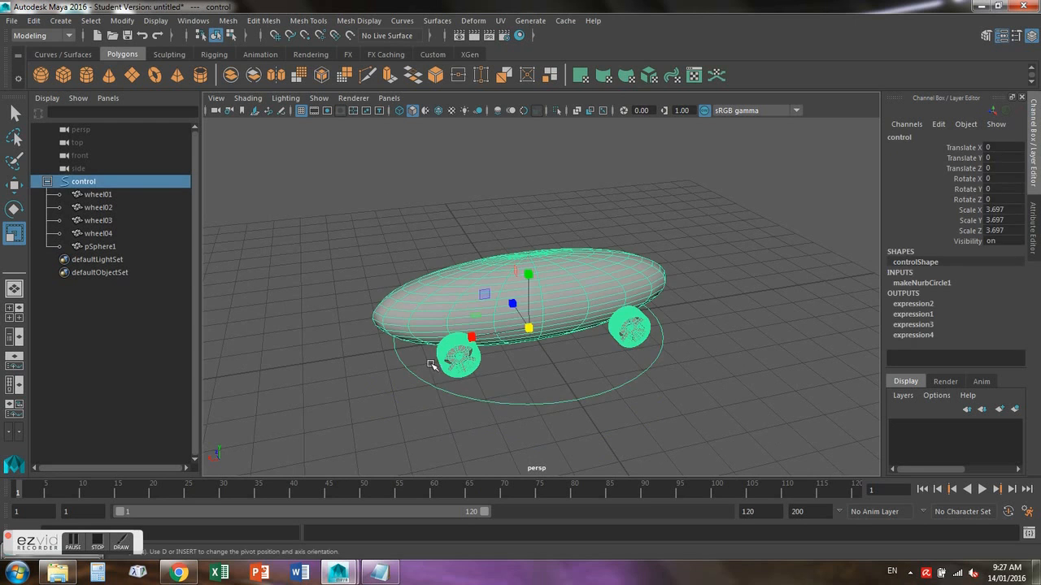
left_click(14, 185)
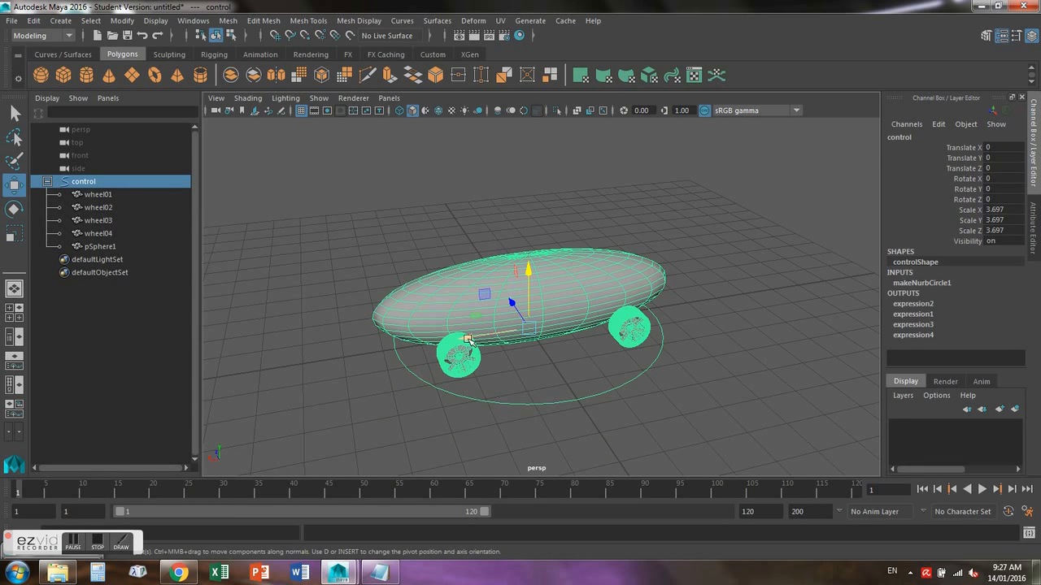
left_click_drag(469, 340, 444, 344)
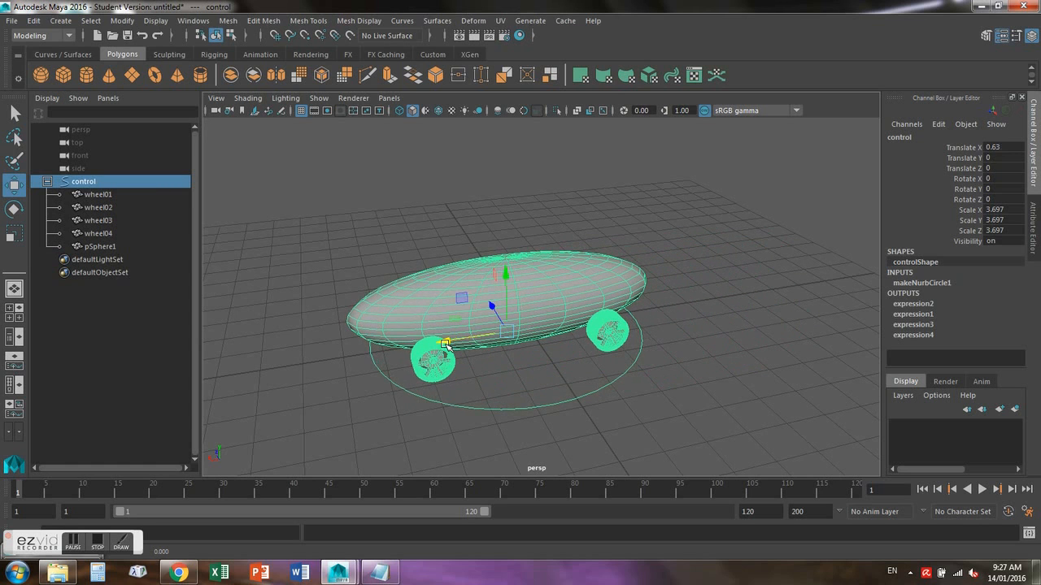
key("ctrl+z")
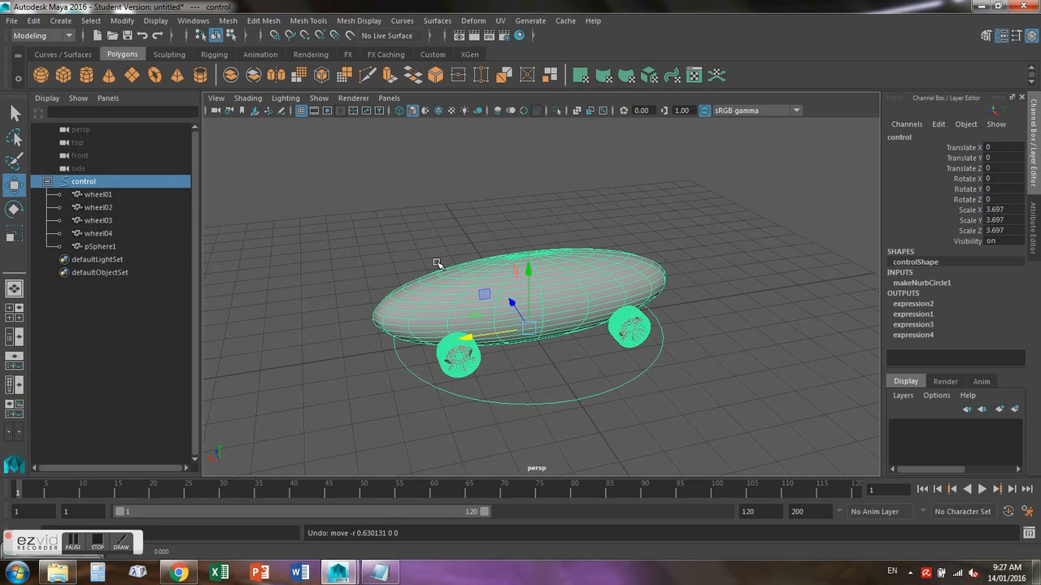
left_click(97, 542)
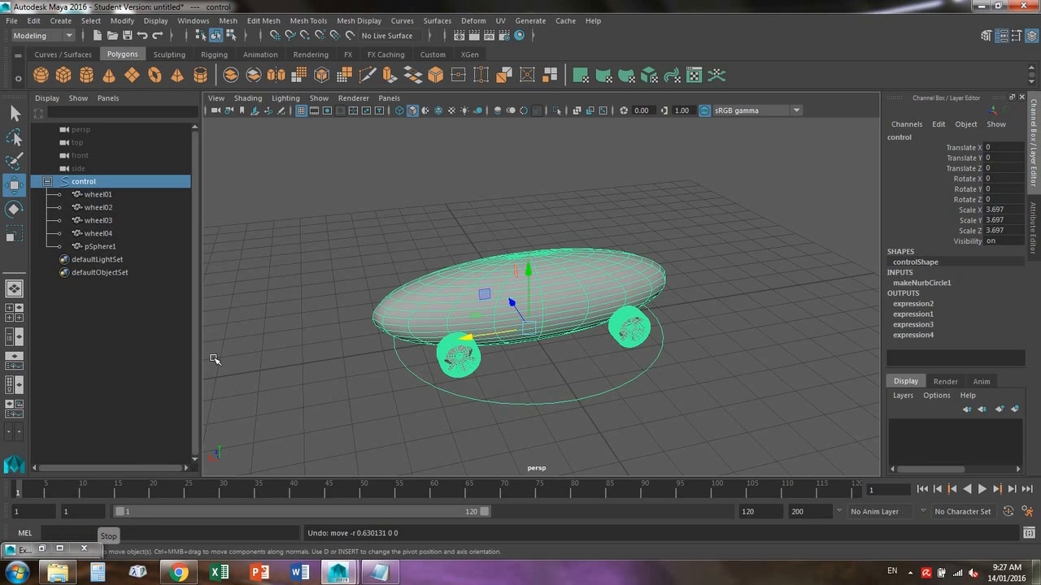